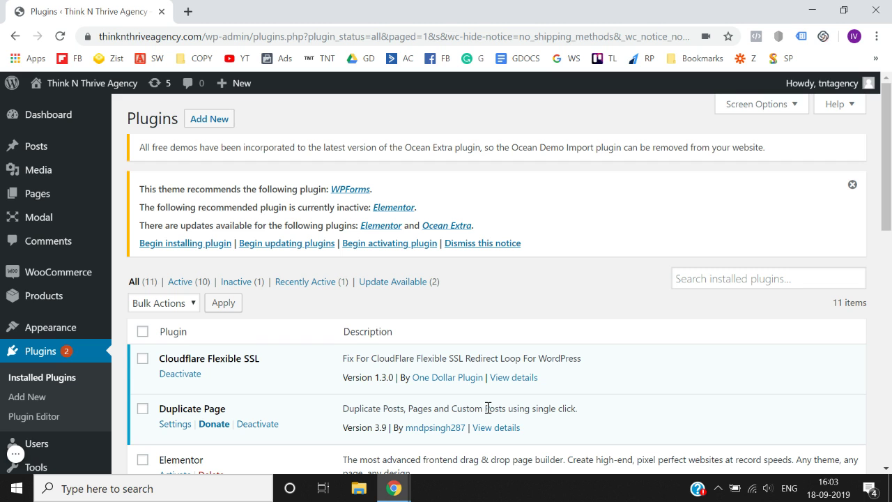
Step: Go from the installed plugins list to adding a new plugin and search the directory for "elementor"
scroll(507, 315, down, 1)
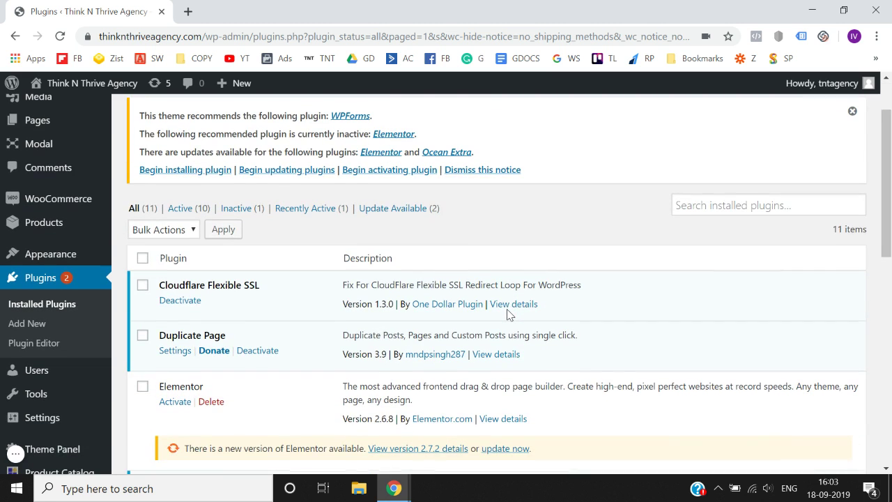
scroll(408, 258, up, 1)
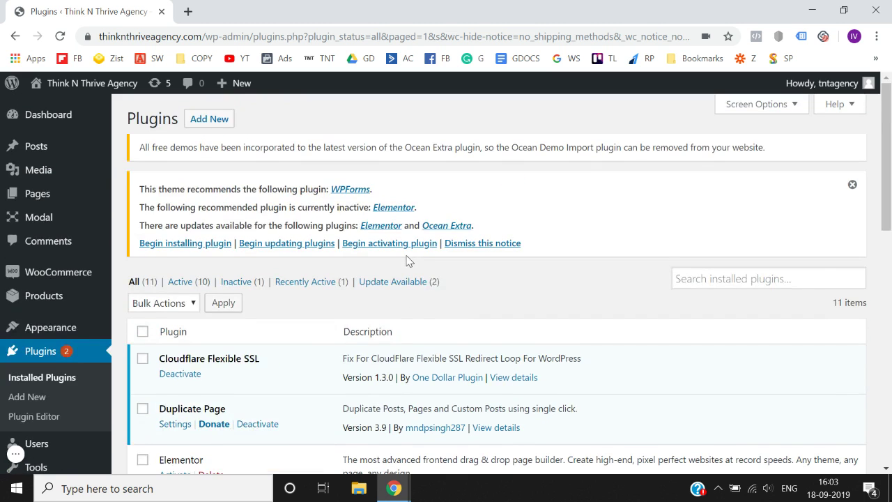
scroll(409, 260, down, 3)
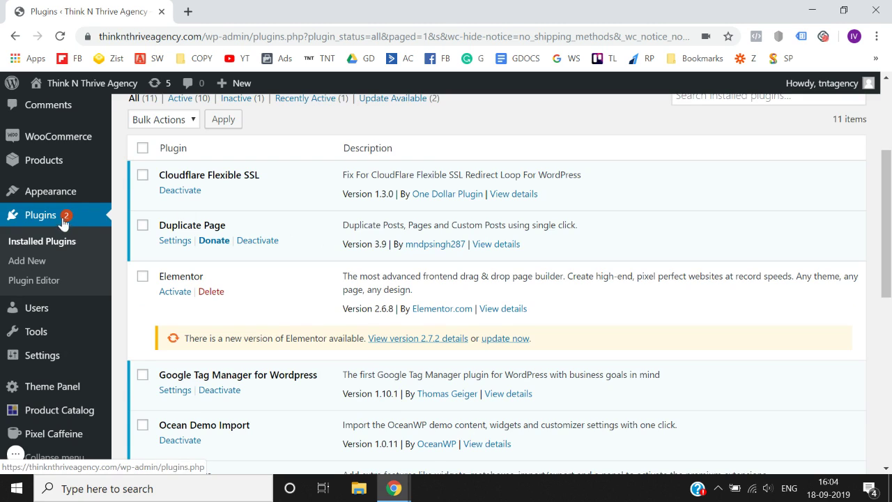
click(23, 265)
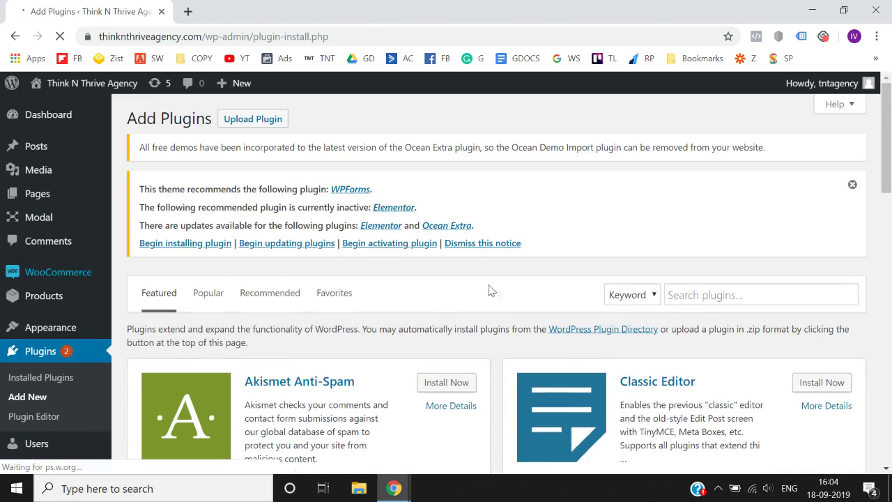
scroll(491, 293, down, 1)
click(724, 241)
text(elementor)
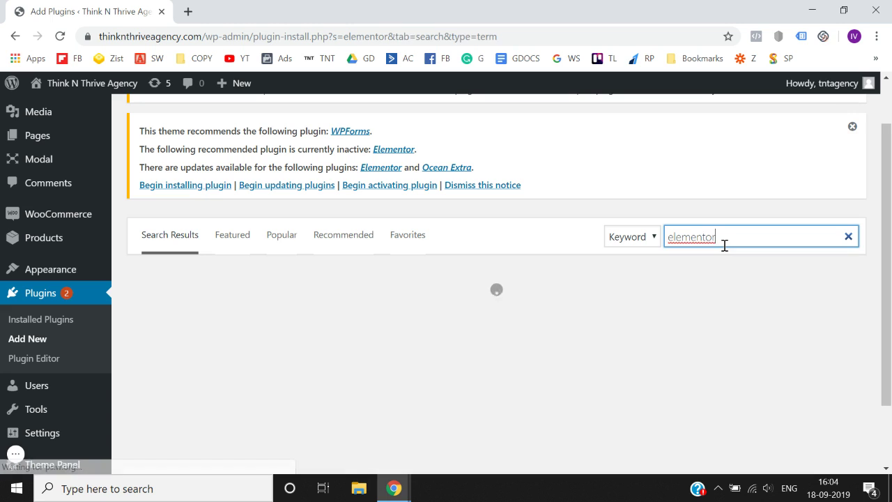
Step: Update the Elementor Page Builder plugin from the search results
scroll(481, 243, down, 1)
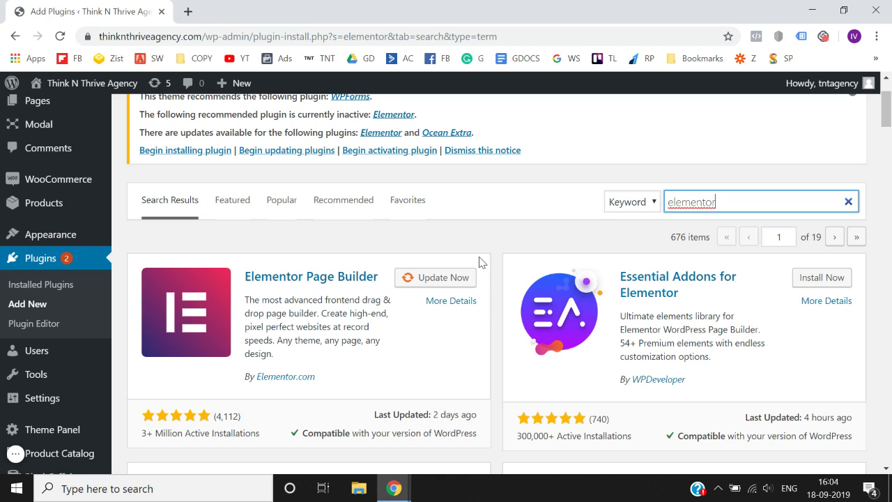
click(438, 278)
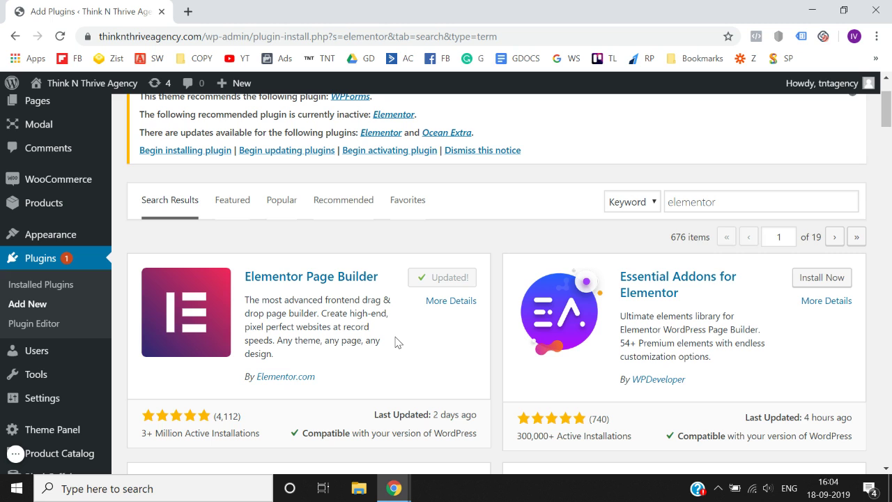
scroll(28, 324, down, 1)
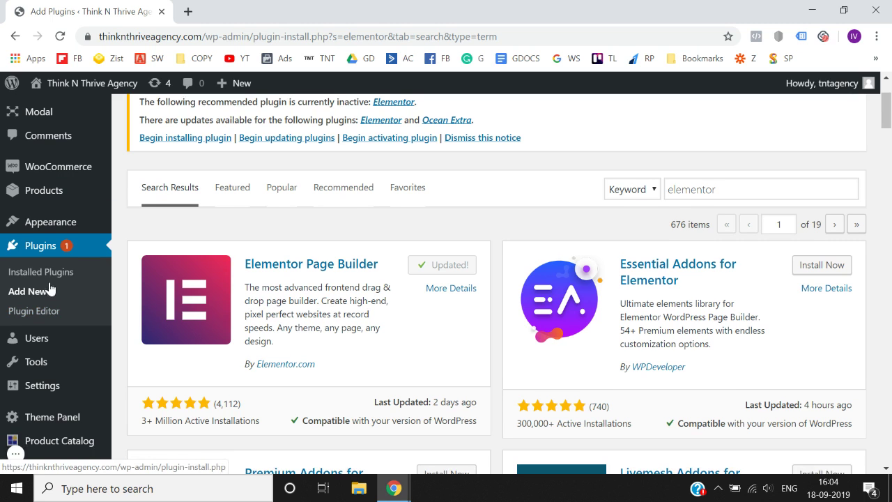
Step: Filter the installed plugins to the inactive ones and delete the Elementor plugin
click(48, 277)
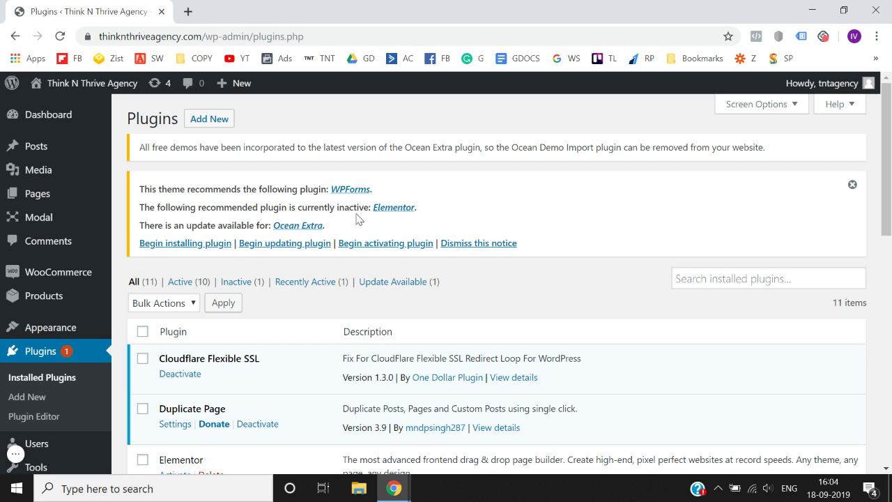
scroll(283, 304, down, 1)
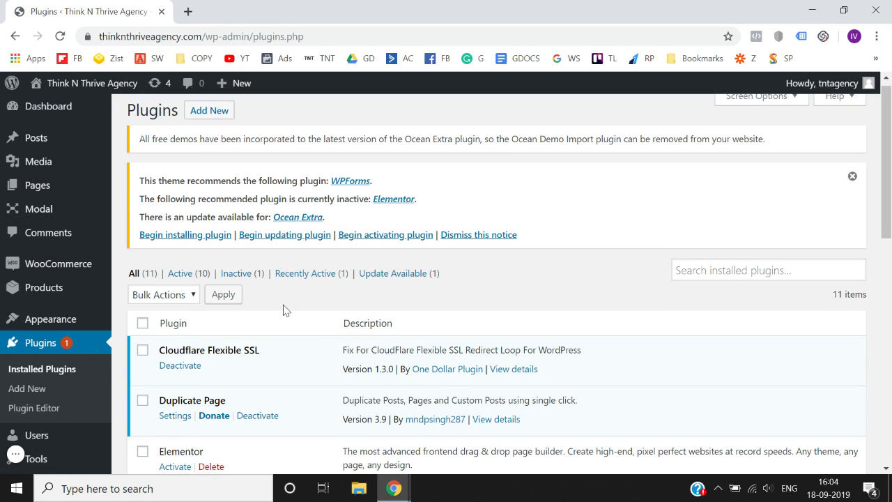
click(242, 278)
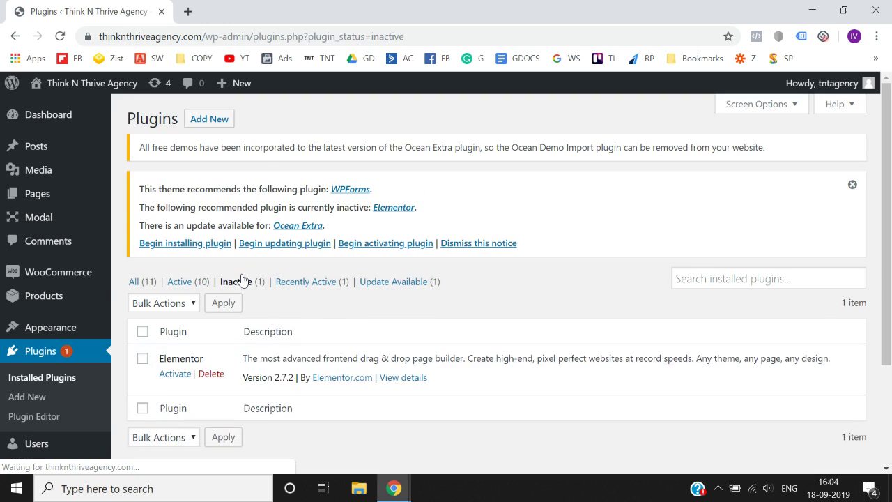
scroll(360, 285, down, 1)
click(211, 353)
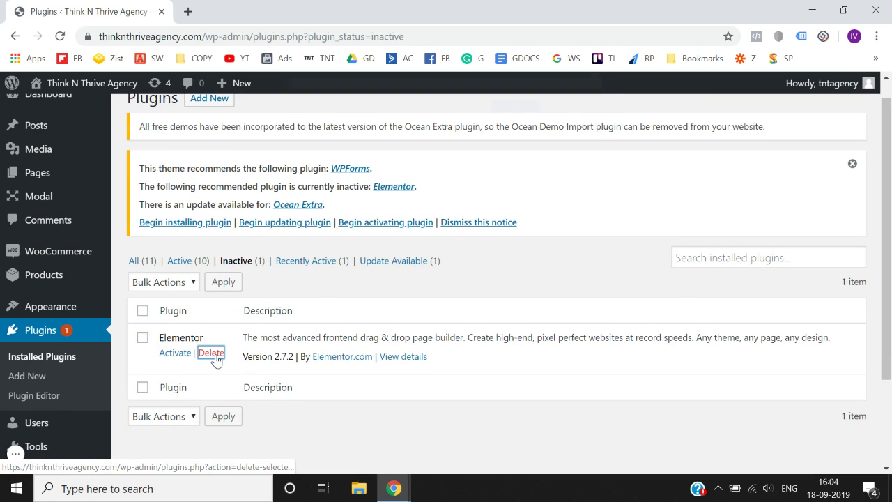
click(514, 119)
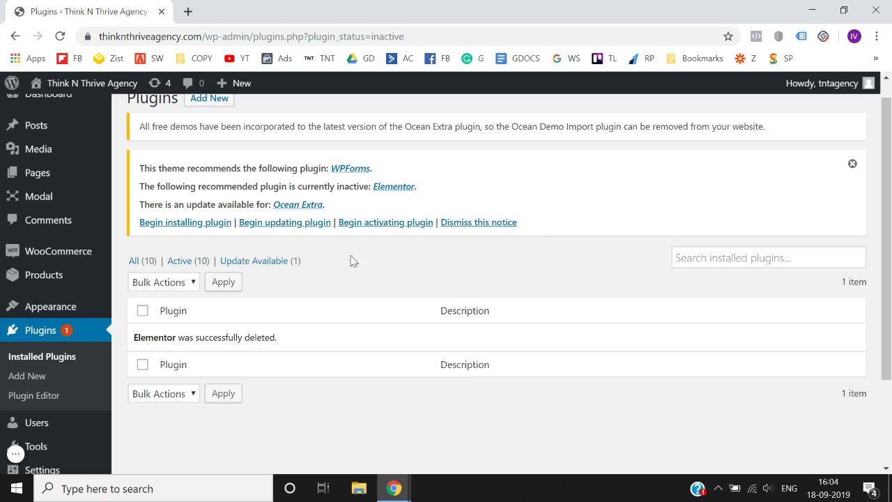
Step: Return to adding a new plugin and search for "elementor" again
scroll(204, 354, down, 1)
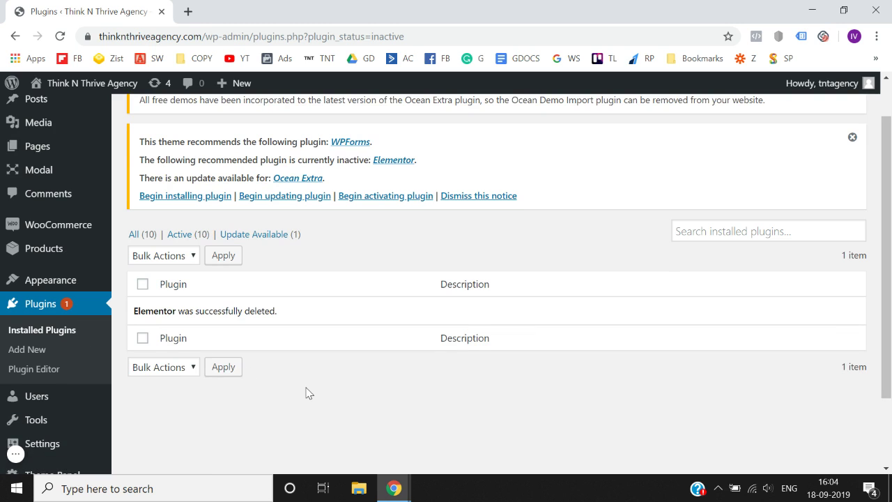
click(39, 354)
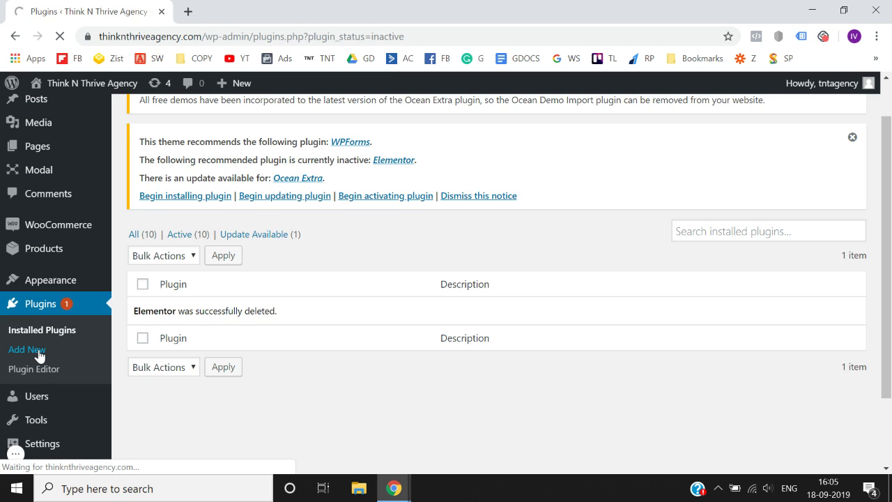
scroll(38, 354, left, 5)
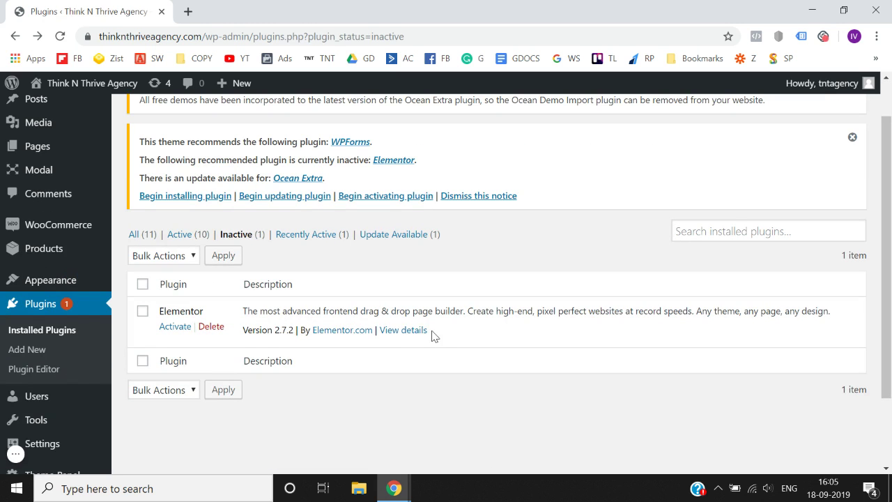
click(18, 351)
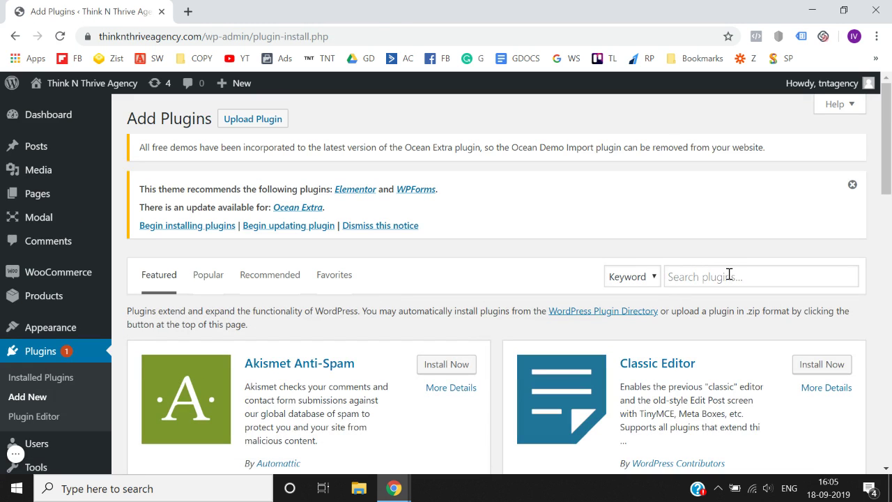
click(729, 274)
text(elementor)
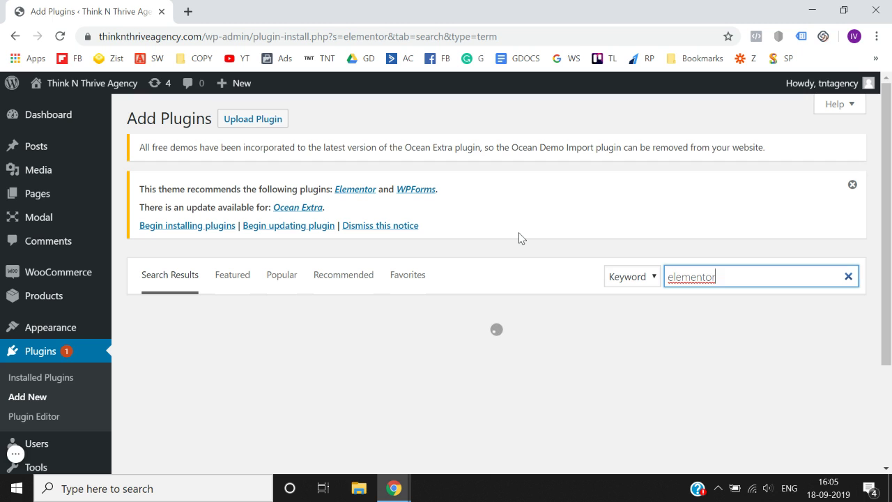
Step: Install the Elementor Page Builder plugin and activate it
scroll(521, 236, down, 2)
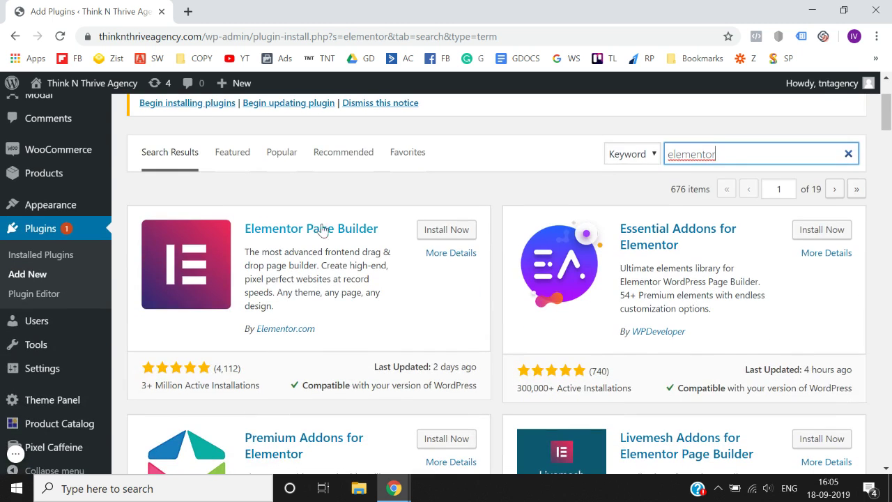
click(463, 236)
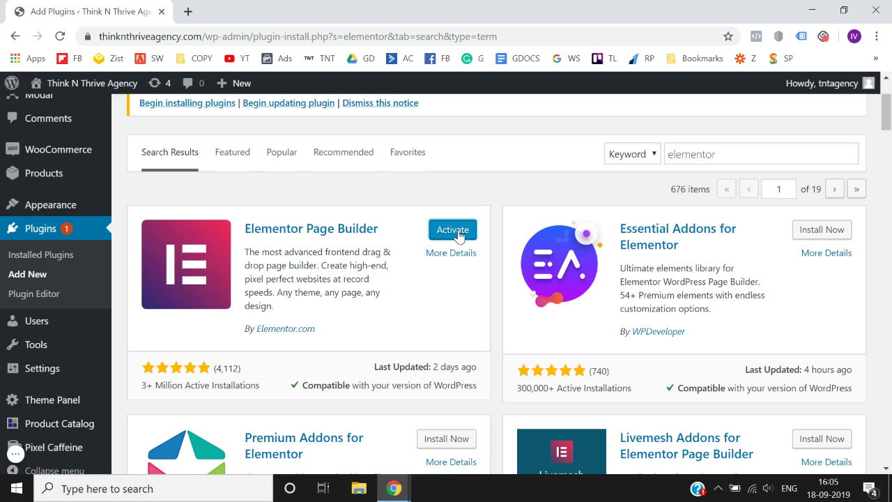
click(457, 237)
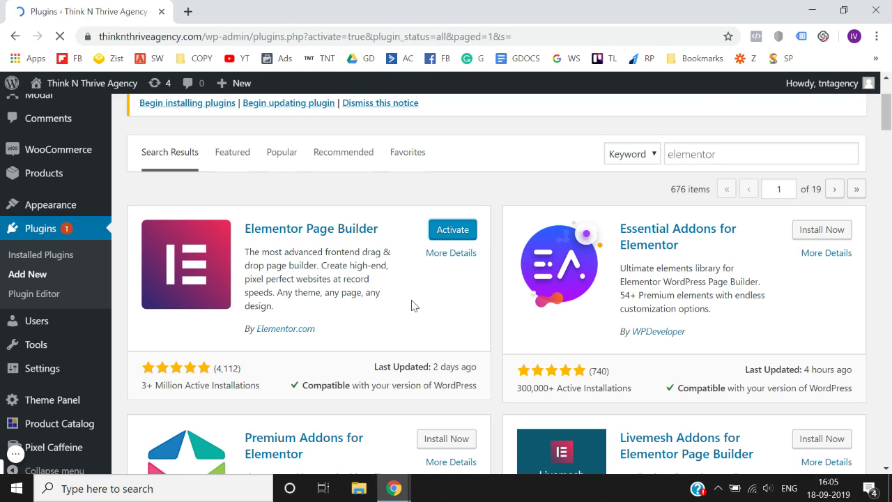
scroll(411, 304, down, 2)
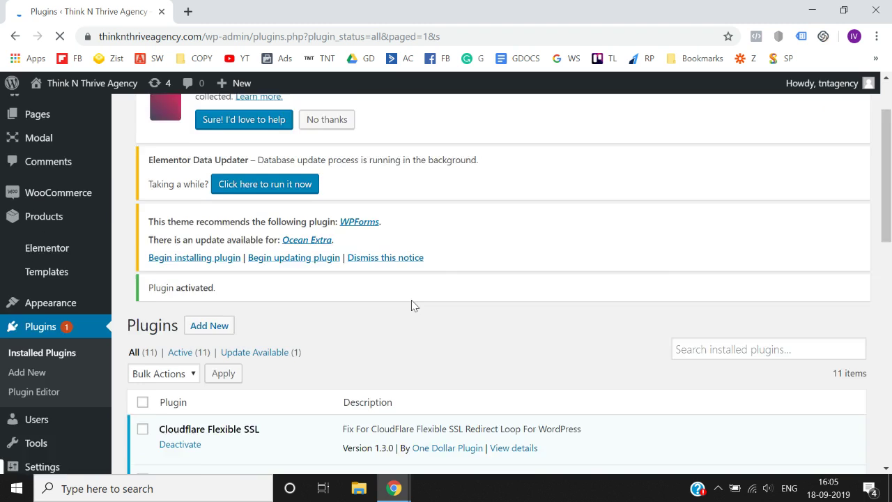
scroll(411, 304, up, 2)
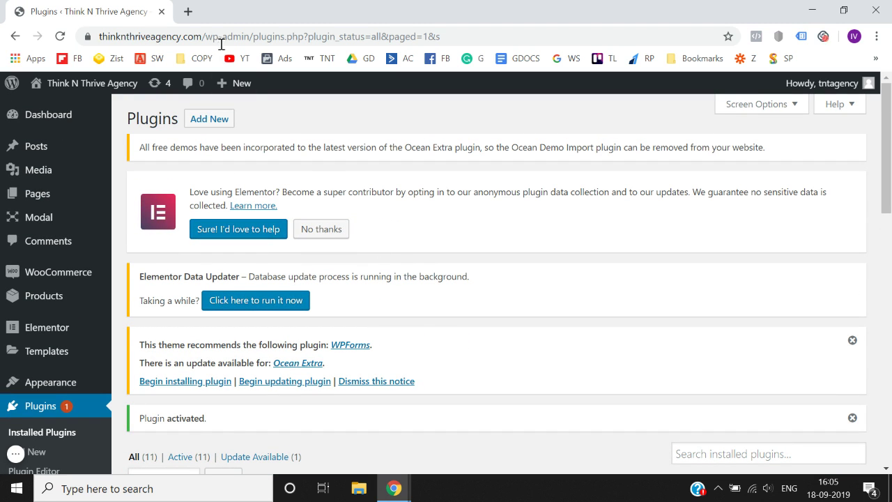
Step: Open the bookmarked Sketchpad site in a new browser tab and create a blank 1280 by 10000 px canvas
click(186, 11)
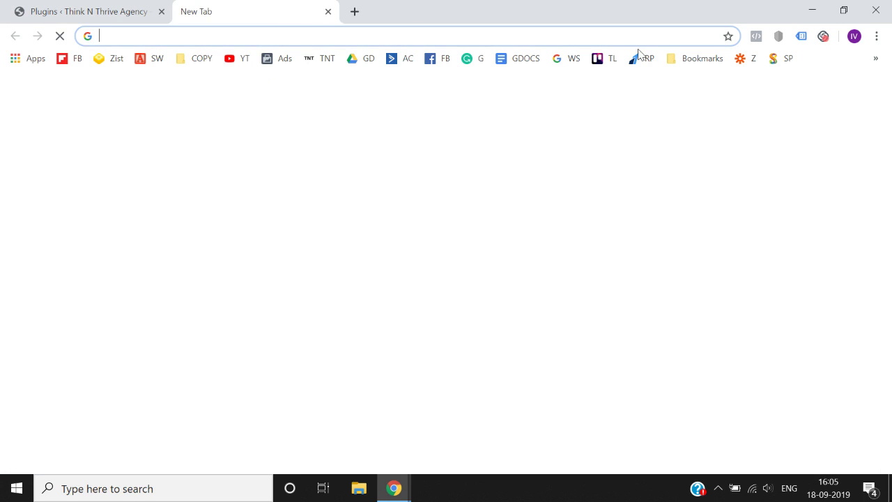
click(784, 59)
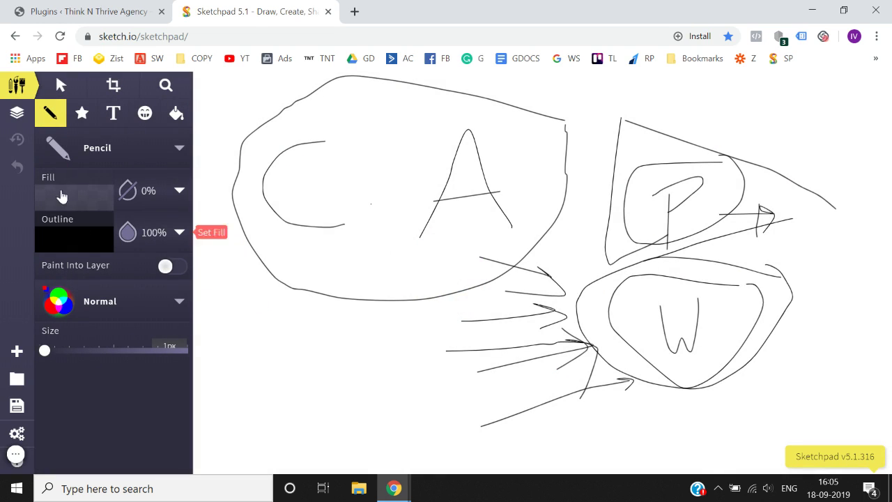
click(14, 354)
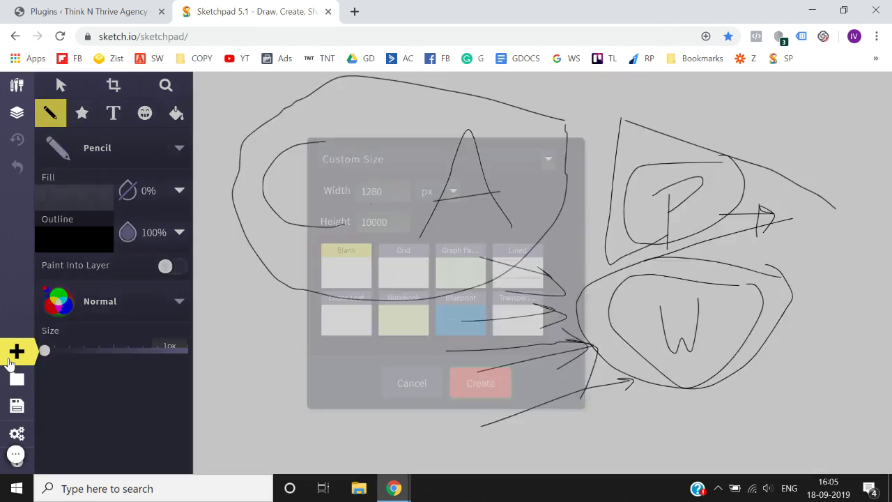
click(475, 388)
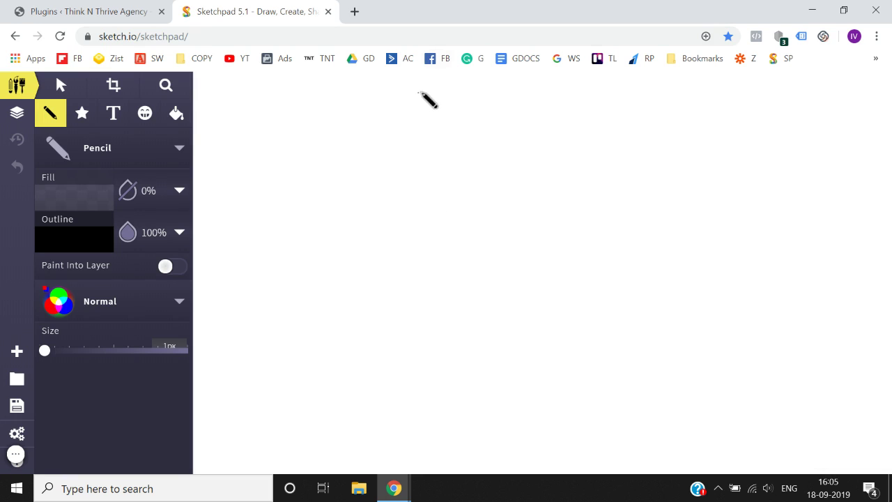
Step: Draw a tall rectangular page outline on the canvas with the Pencil
mouse_move(416, 81)
mouse_down()
mouse_move(423, 275)
mouse_move(404, 430)
mouse_up()
drag(416, 79, 484, 83)
mouse_move(538, 89)
mouse_down()
mouse_move(657, 91)
mouse_move(669, 431)
mouse_move(400, 431)
mouse_up()
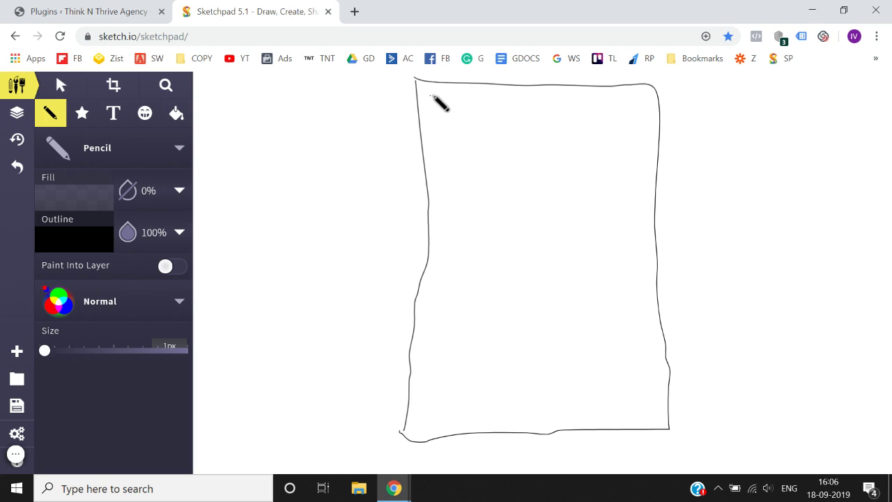
drag(430, 91, 436, 182)
mouse_move(430, 90)
mouse_down()
mouse_move(634, 90)
mouse_move(629, 165)
mouse_move(433, 179)
mouse_up()
key(ctrl+z)
key(ctrl+z)
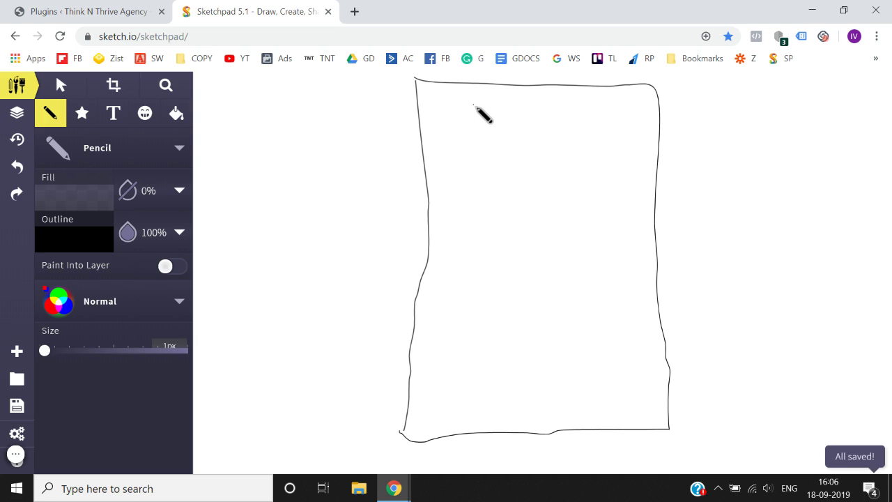
Step: Draw a wide section rectangle at the top of the page outline, with a smaller box and short strokes below it inside
drag(437, 93, 439, 172)
mouse_move(439, 91)
mouse_down()
mouse_move(626, 98)
mouse_move(631, 162)
mouse_move(438, 175)
mouse_up()
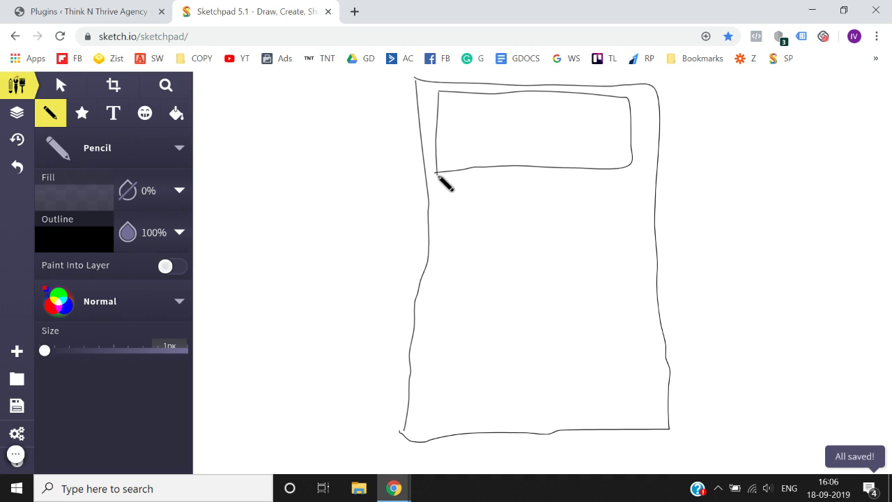
mouse_move(464, 100)
mouse_down()
mouse_move(465, 129)
mouse_move(599, 100)
mouse_move(599, 123)
mouse_move(457, 130)
mouse_up()
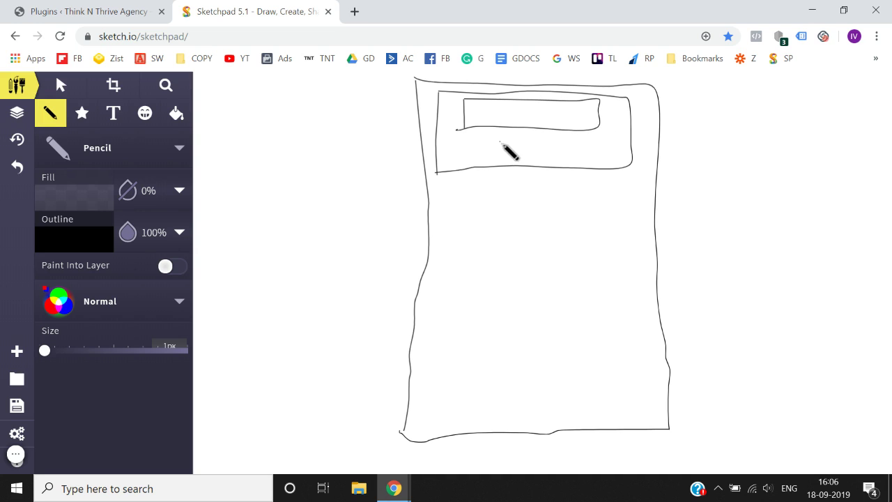
mouse_move(495, 149)
mouse_down()
mouse_move(555, 151)
mouse_move(538, 153)
mouse_up()
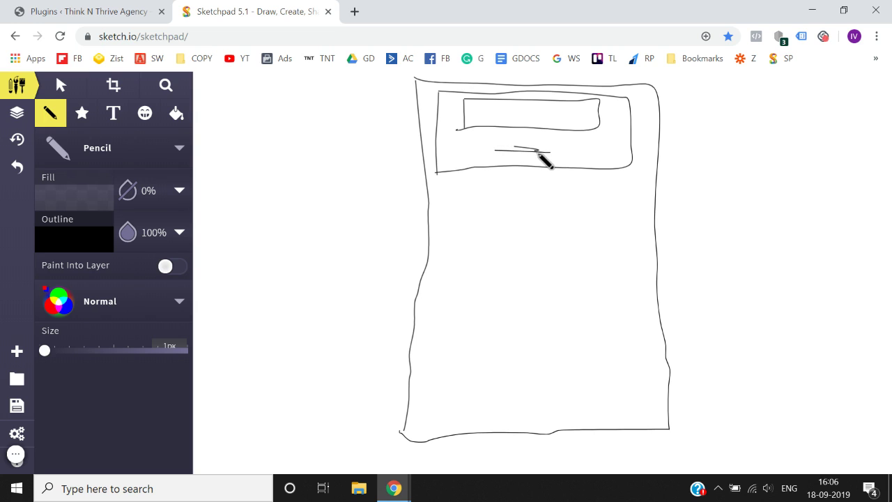
Step: Draw a horizontal divider line under the top section and a second wide section rectangle beneath it
drag(434, 197, 636, 199)
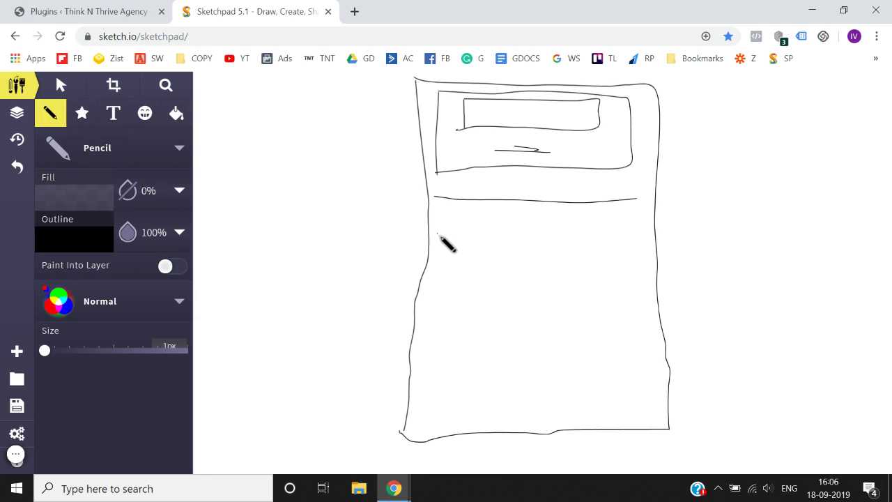
drag(438, 234, 437, 325)
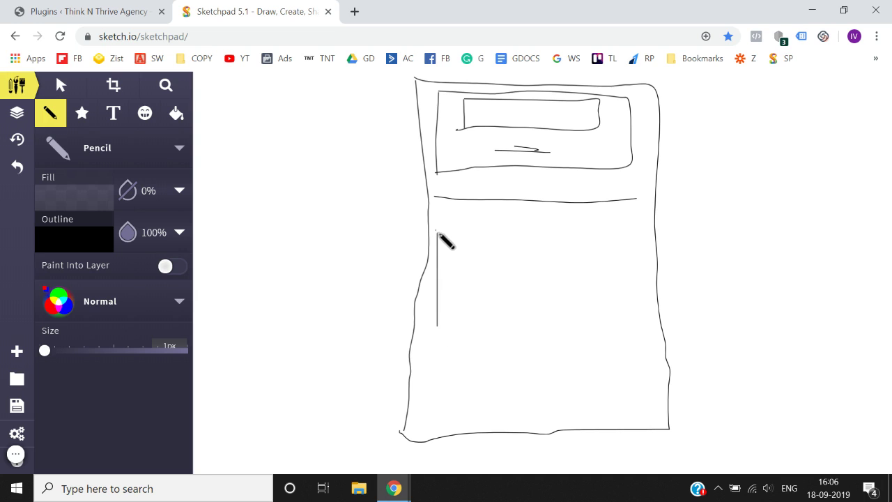
mouse_move(438, 235)
mouse_down()
mouse_move(571, 227)
mouse_move(641, 235)
mouse_move(650, 321)
mouse_move(424, 320)
mouse_move(434, 324)
mouse_up()
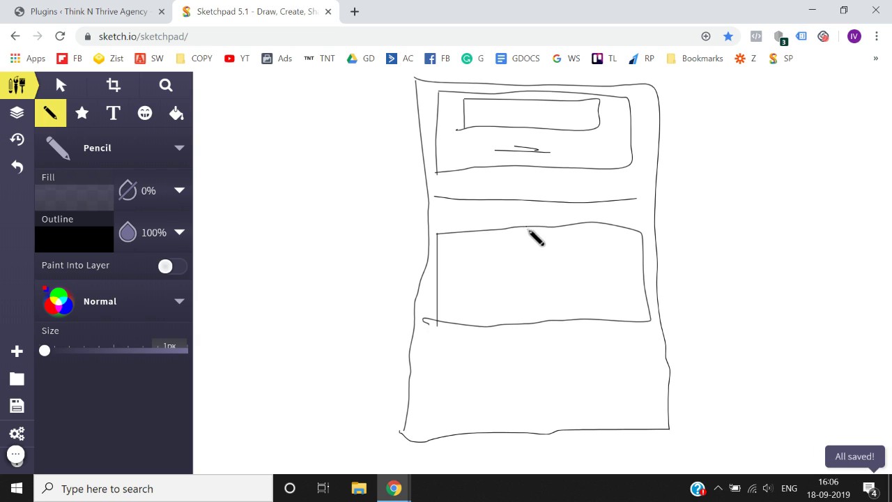
Step: Draw two close vertical lines splitting the second section into two columns and mark a dot in each column
drag(523, 228, 517, 327)
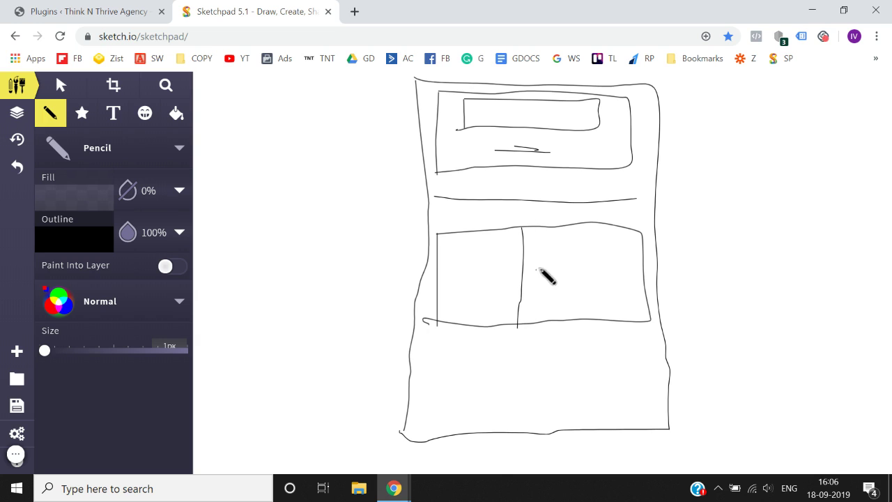
drag(531, 228, 529, 324)
click(489, 302)
click(563, 299)
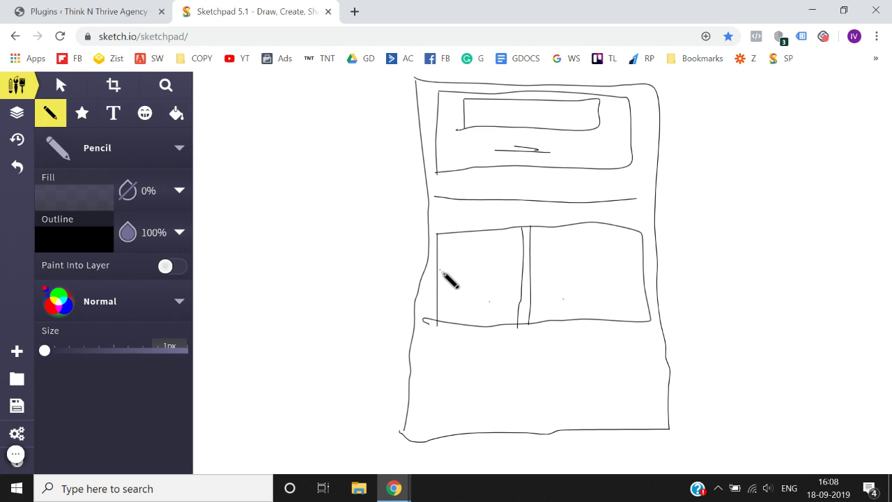
Step: Return to the WordPress dashboard, create a new page titled "Test Landing Page" and publish it
click(167, 6)
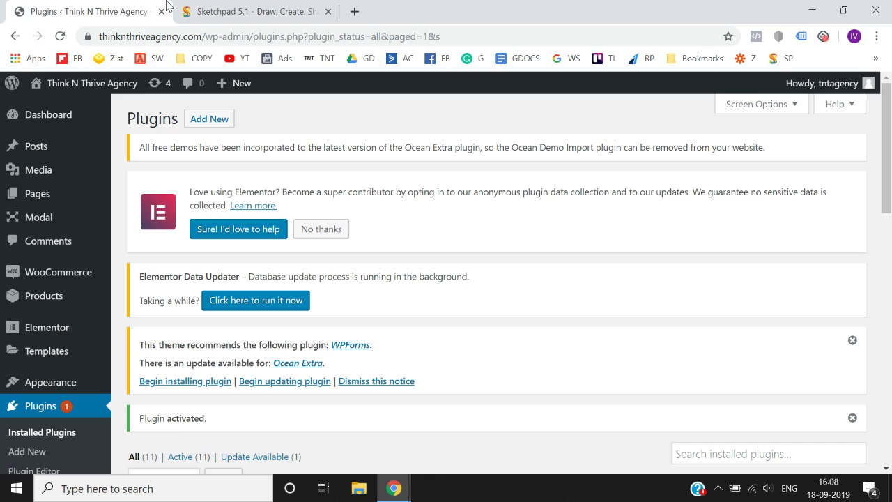
mouse_move(53, 218)
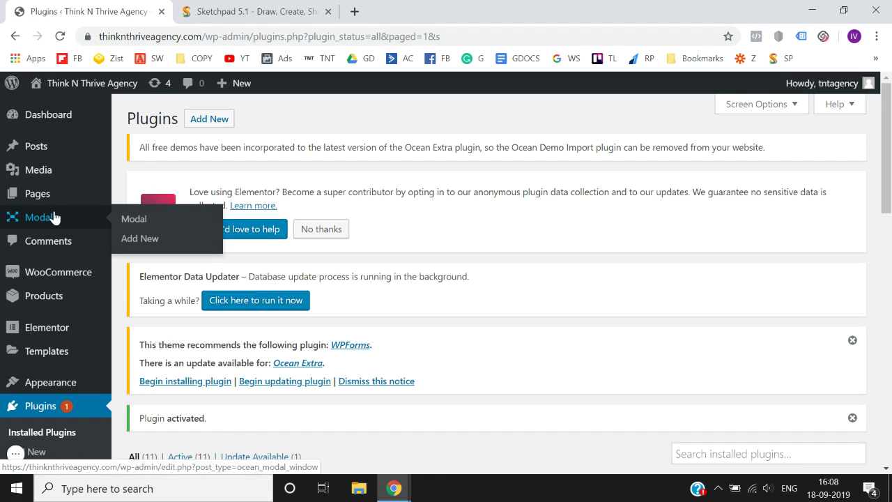
mouse_move(39, 200)
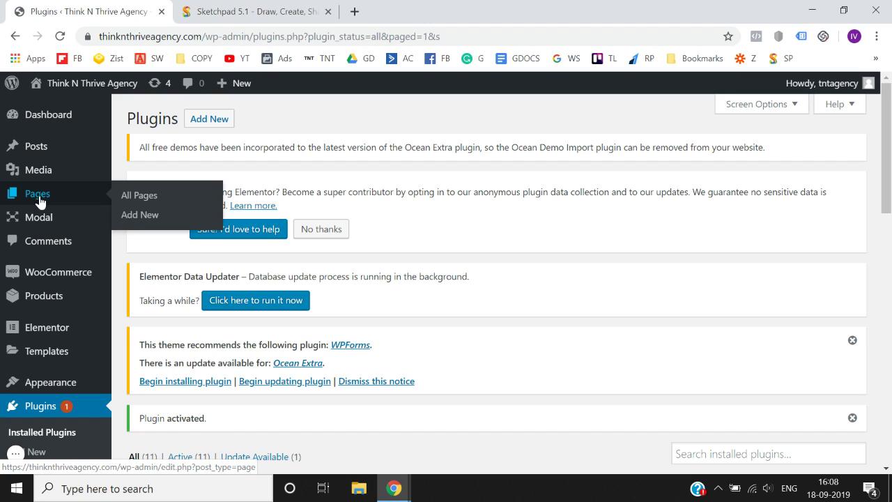
click(142, 220)
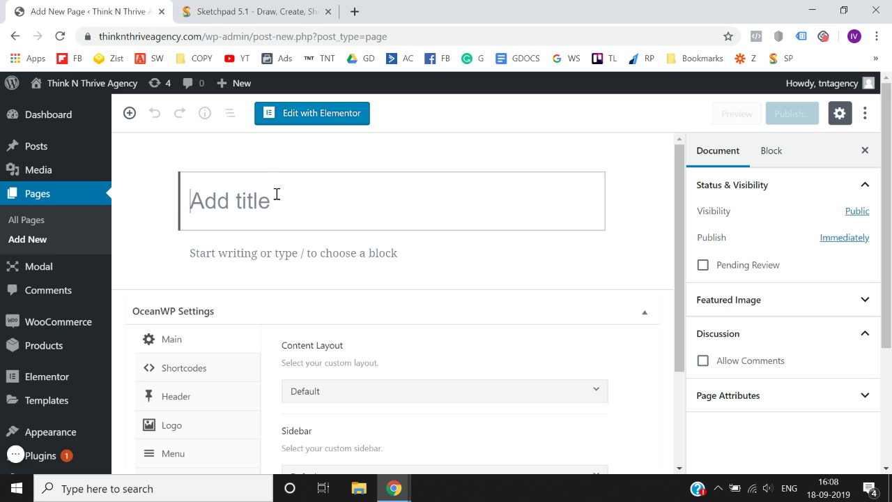
text(Test Landing Page)
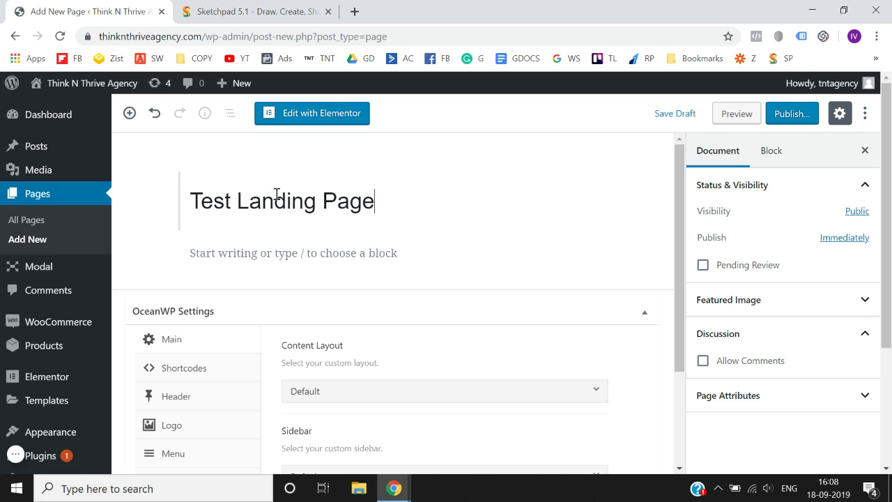
click(801, 115)
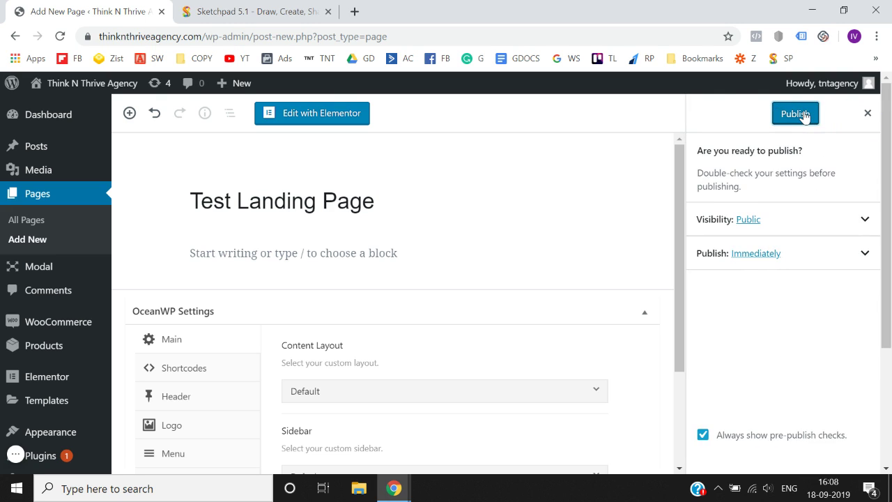
click(801, 114)
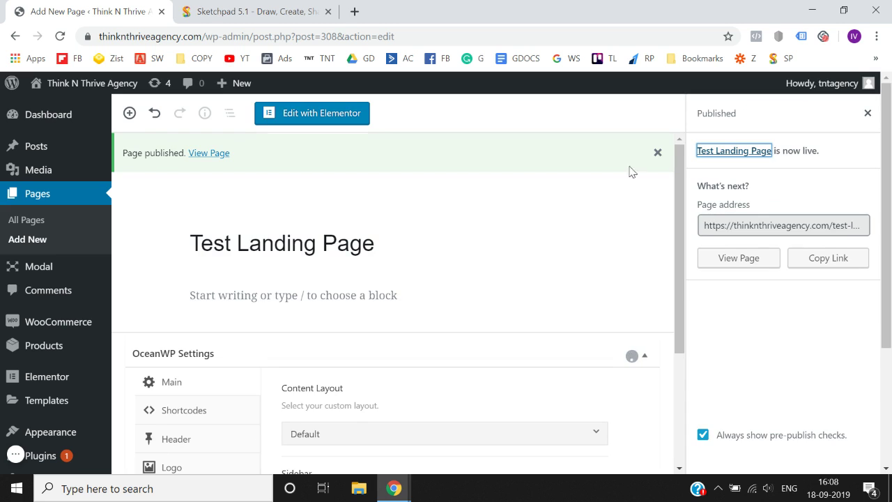
Step: View the published page in a new tab to examine its header and footer, and return to the editor
right_click(206, 152)
click(222, 162)
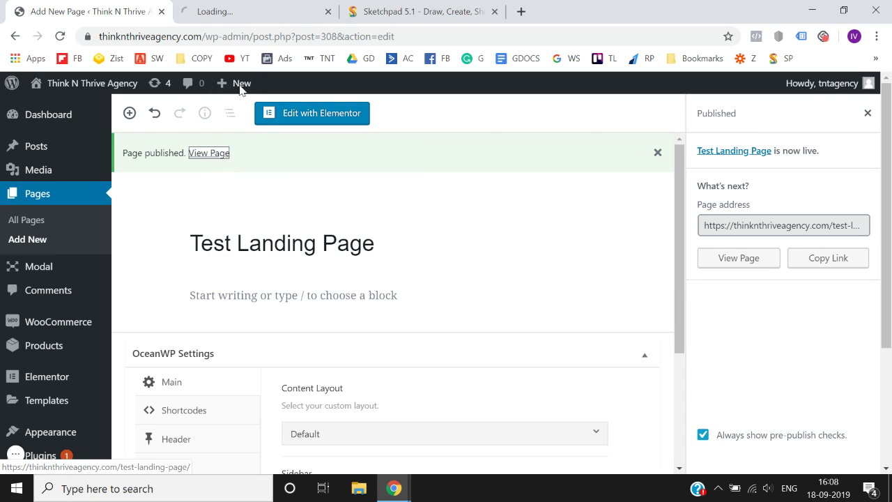
click(254, 10)
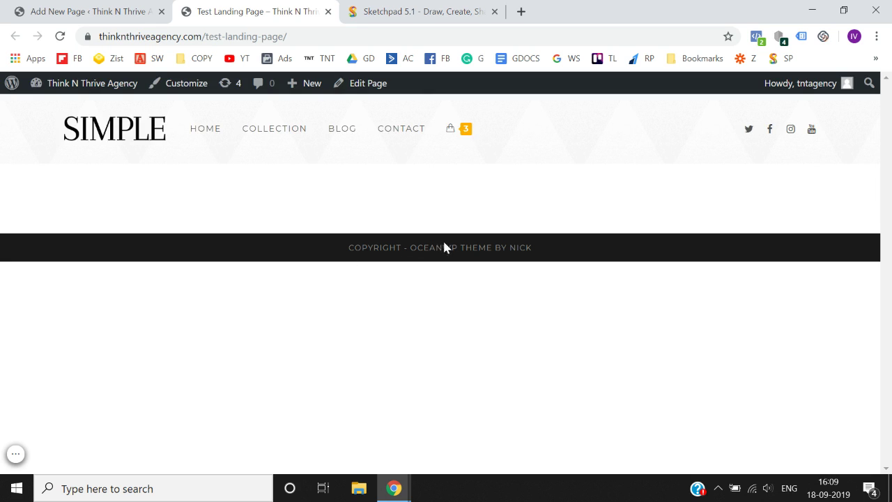
click(76, 11)
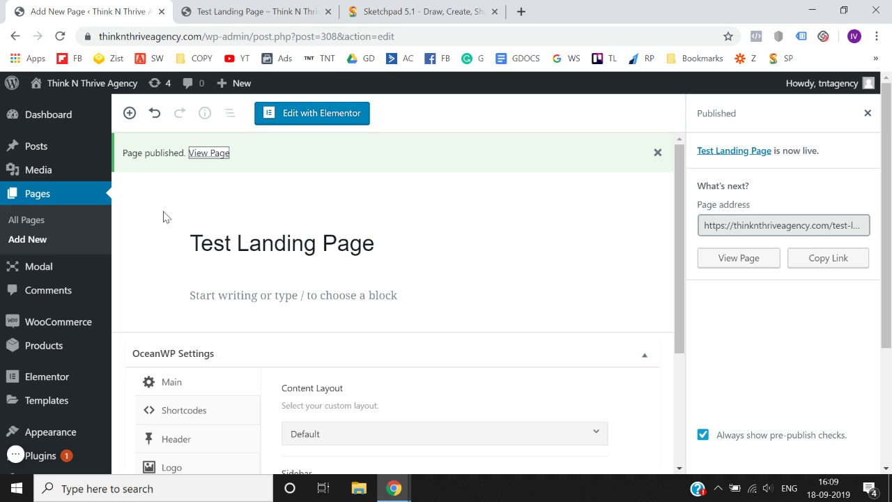
Step: Disable both Display Top Bar and Display Header for the page in the OceanWP header settings
scroll(164, 217, down, 3)
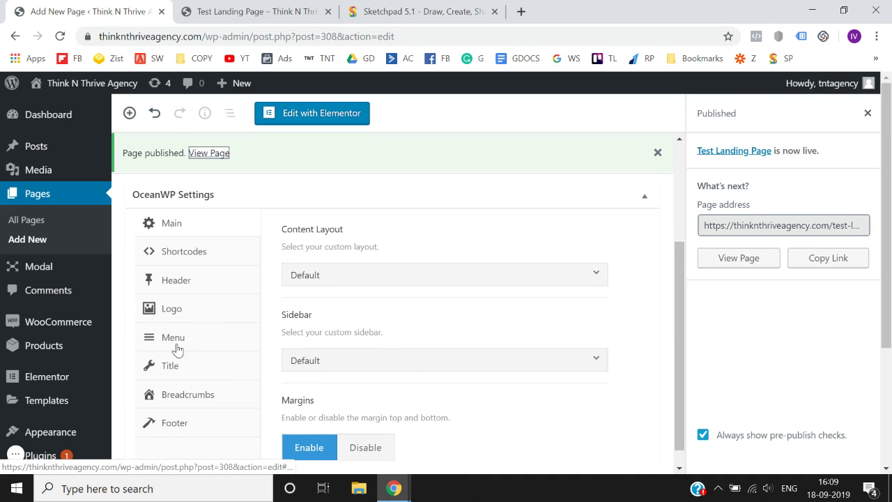
click(228, 8)
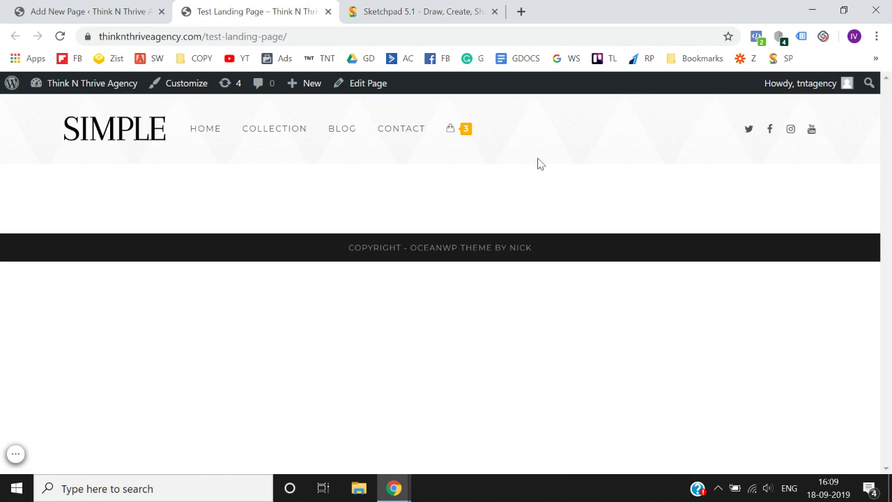
click(70, 10)
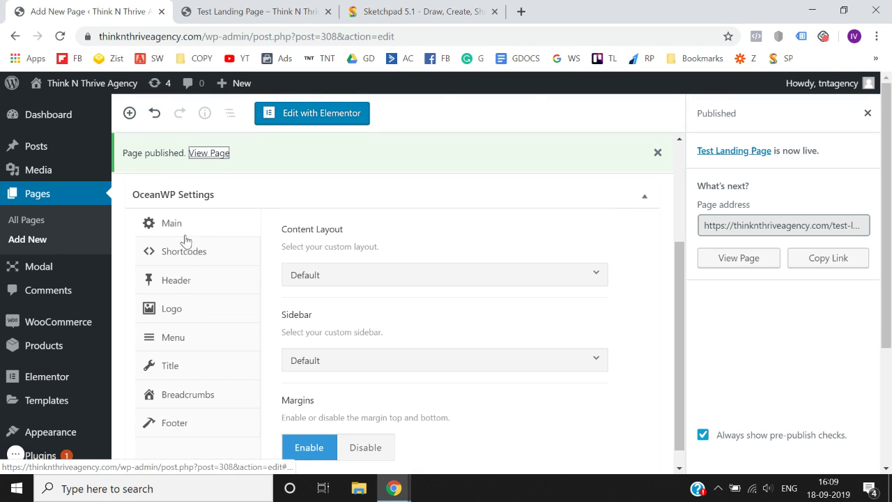
click(179, 281)
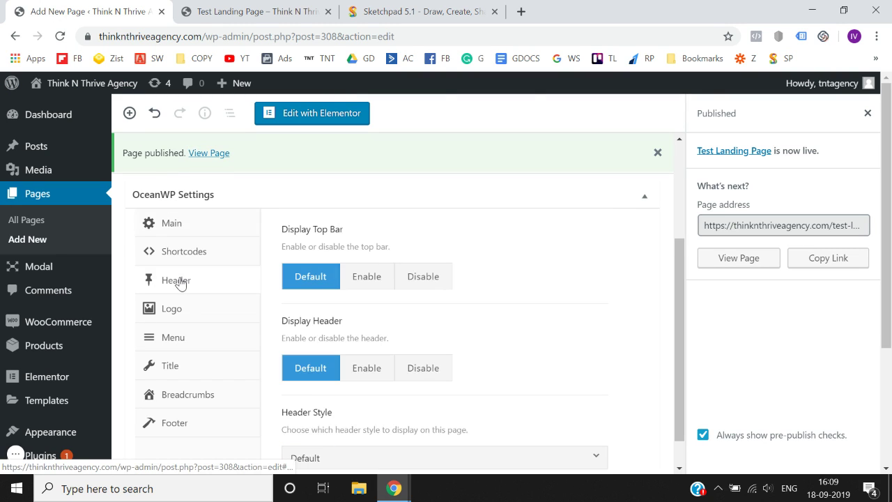
click(441, 282)
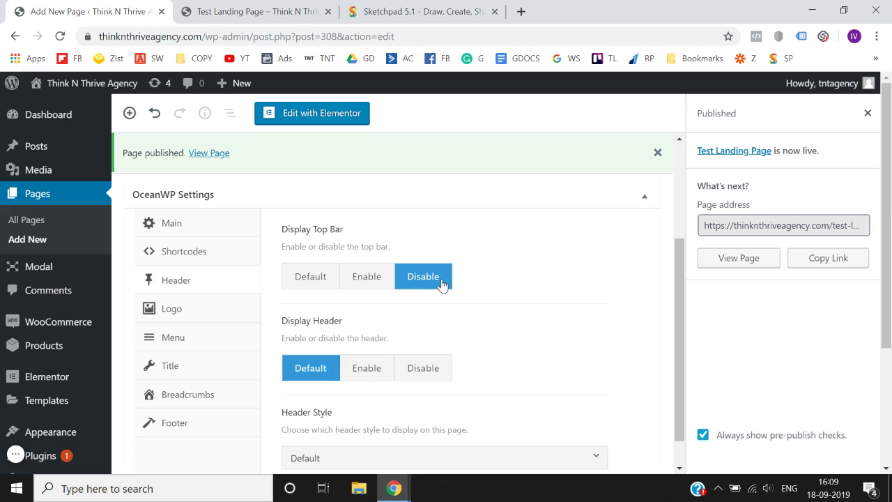
click(432, 371)
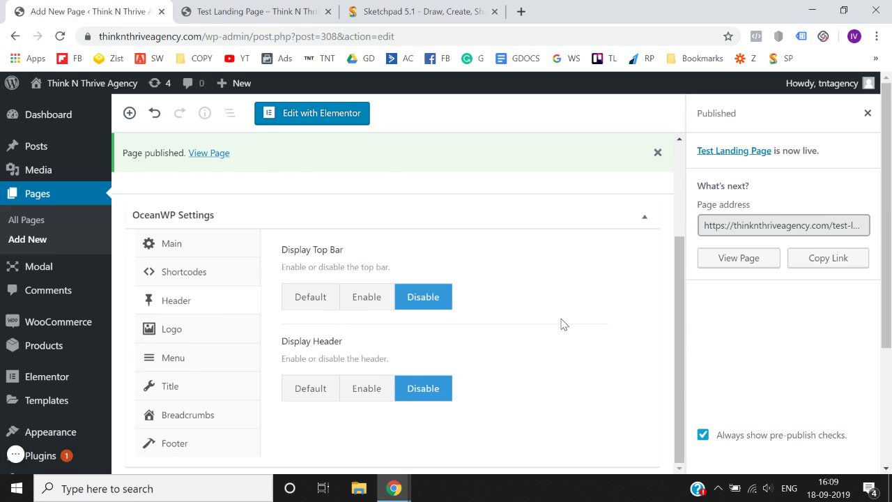
Step: Set the page's content layout to 100% Full Width in the main OceanWP settings
click(237, 256)
click(258, 12)
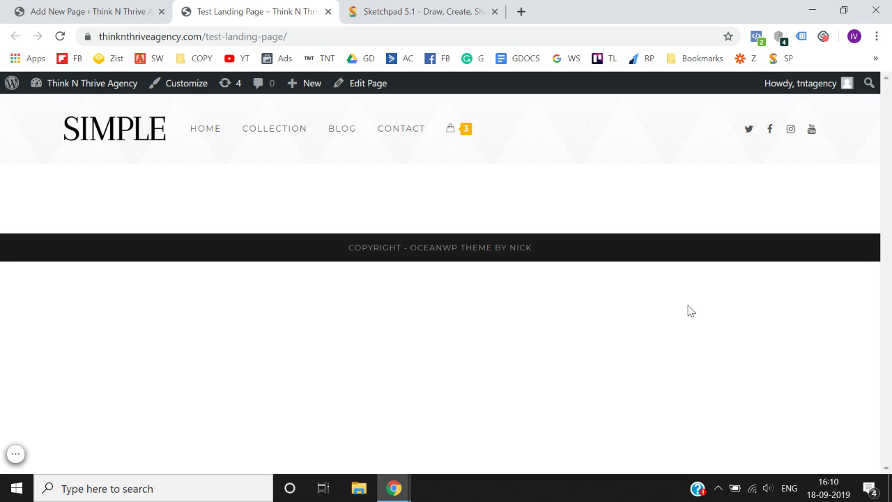
click(131, 4)
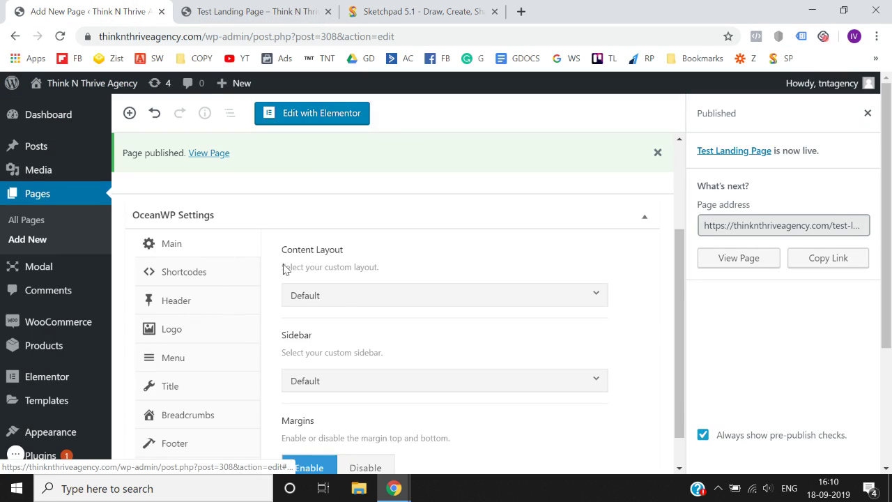
click(343, 303)
click(339, 425)
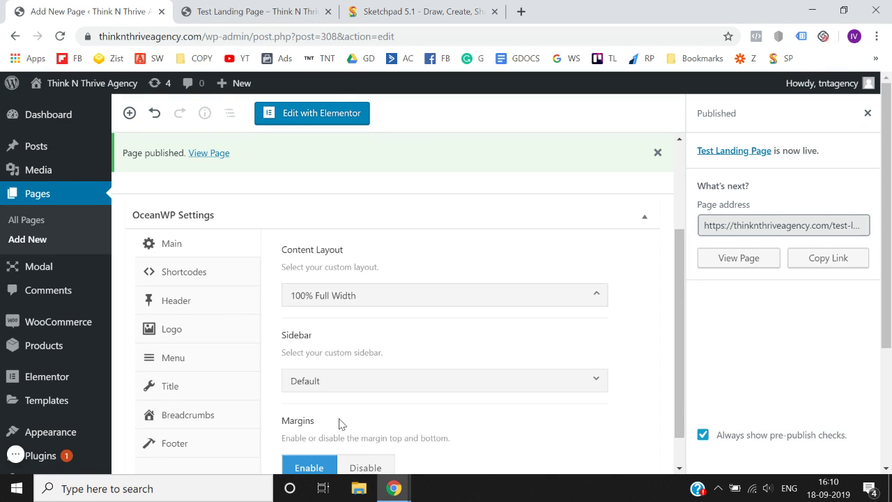
Step: Dismiss the post-publish summary and update the page with the new OceanWP settings
scroll(554, 422, down, 1)
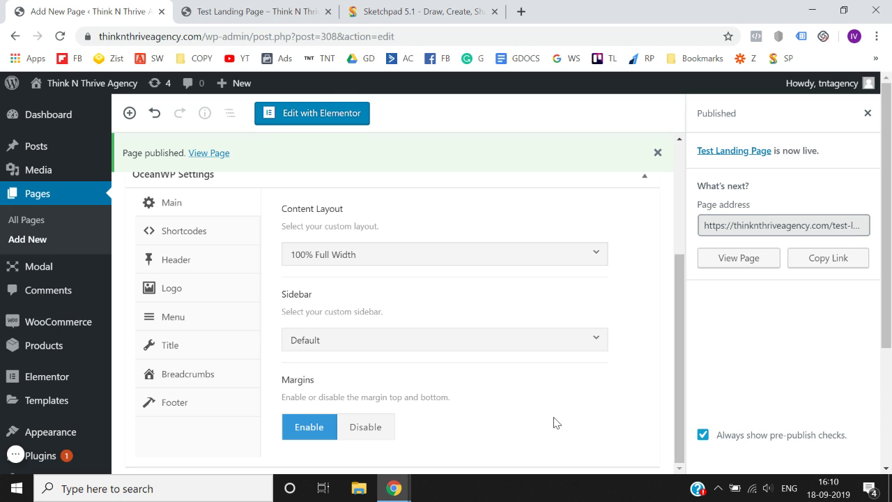
scroll(554, 422, up, 3)
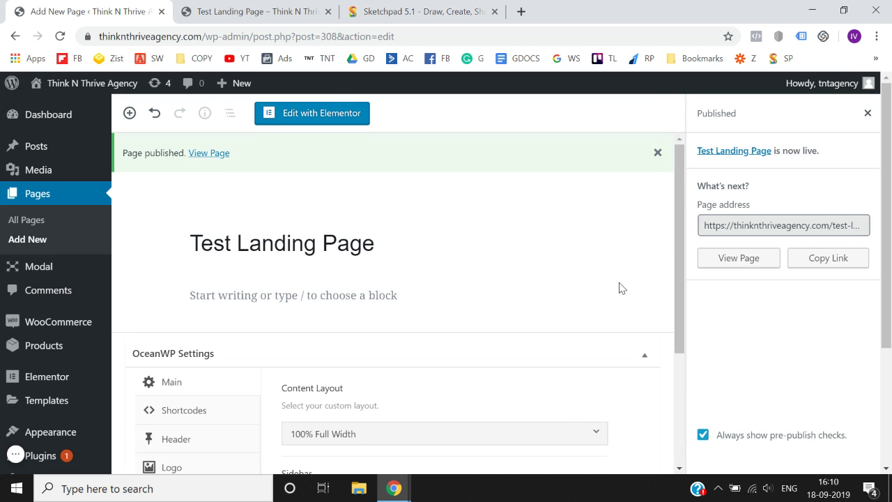
scroll(622, 284, down, 3)
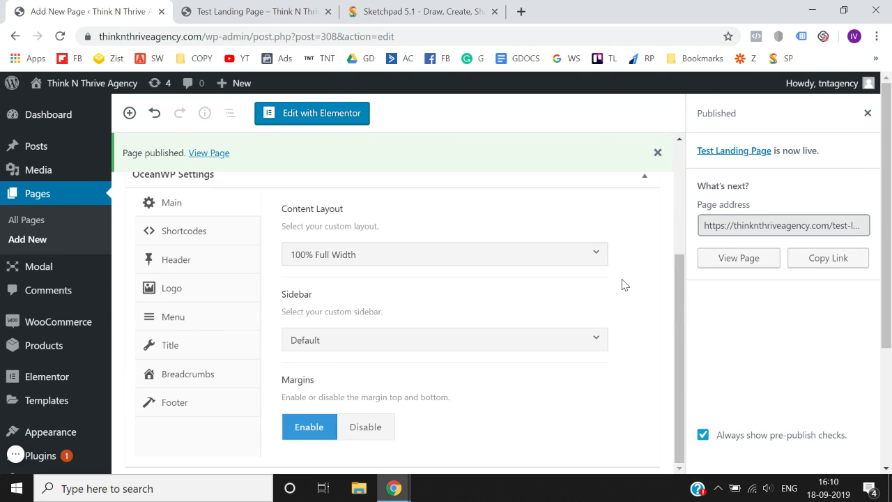
click(868, 112)
scroll(786, 292, down, 2)
scroll(785, 289, up, 2)
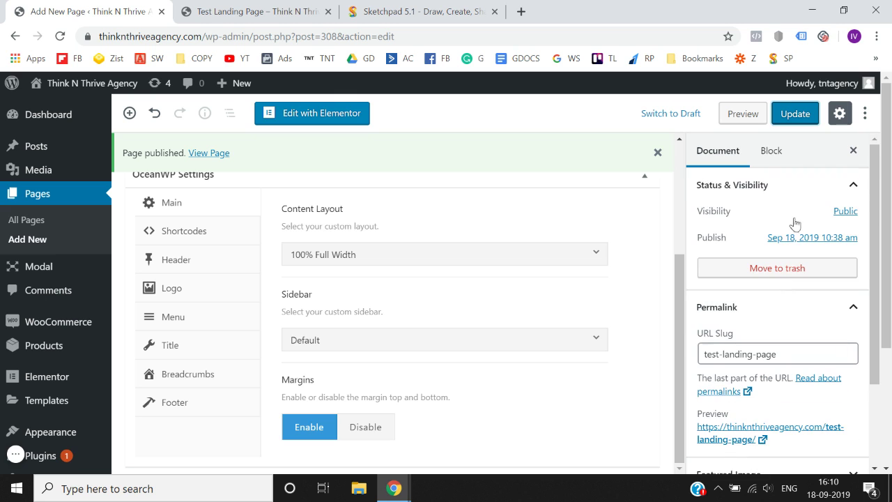
click(795, 113)
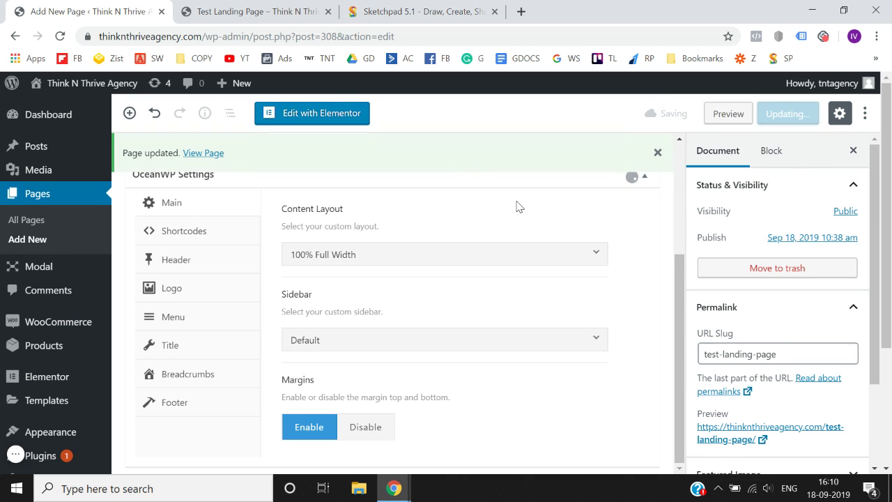
Step: View the updated page in a new tab, close the outdated preview tab, and return to the editor
right_click(202, 154)
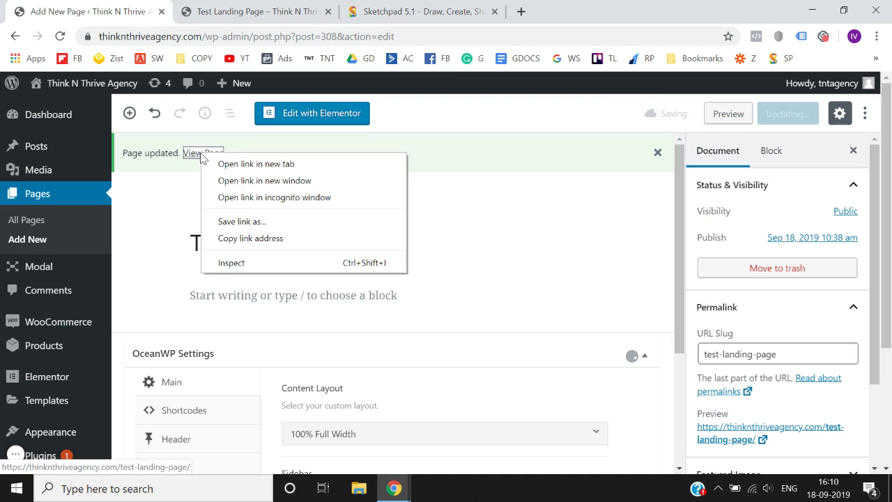
click(218, 165)
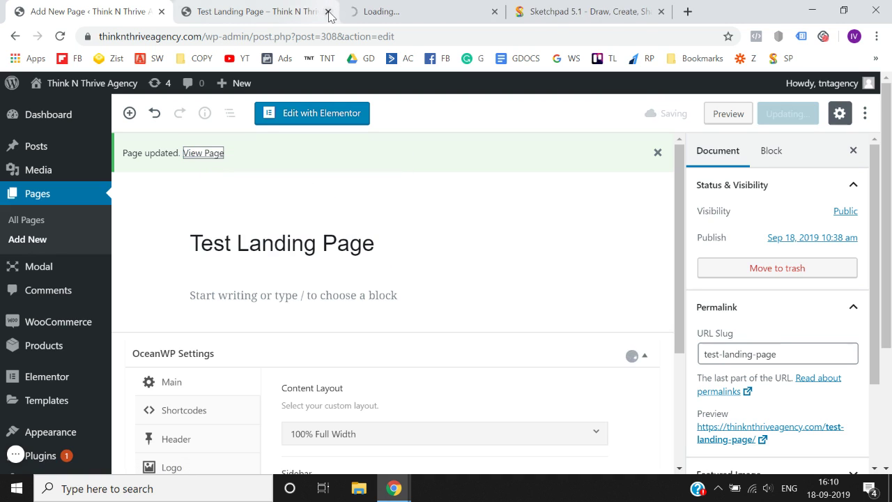
click(327, 11)
click(293, 5)
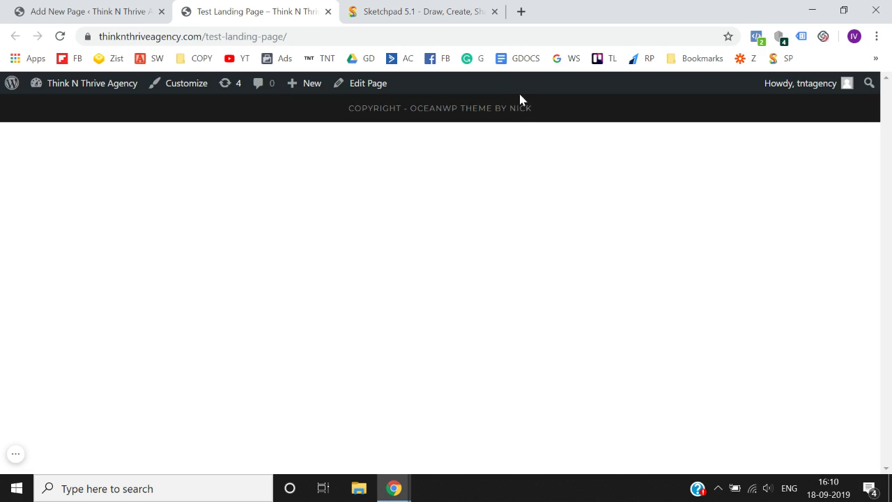
click(116, 10)
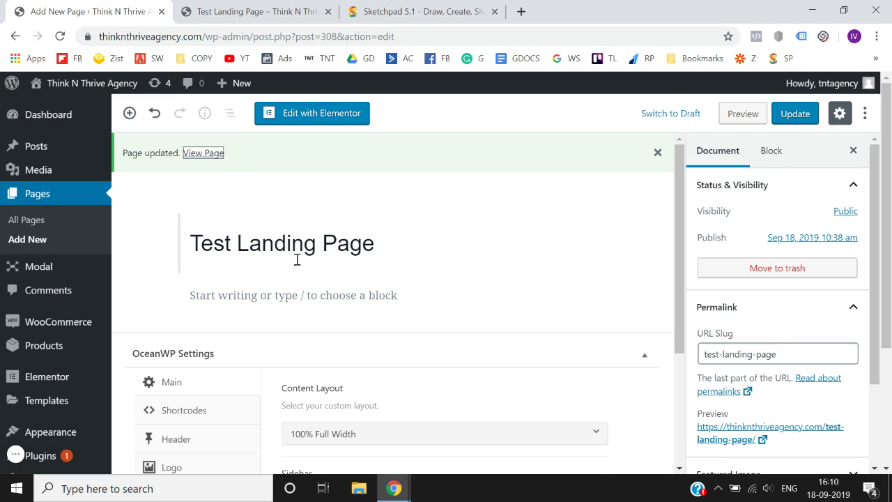
Step: Open the page for editing with Elementor and add a new section with the single-column structure
click(241, 8)
click(97, 8)
click(317, 120)
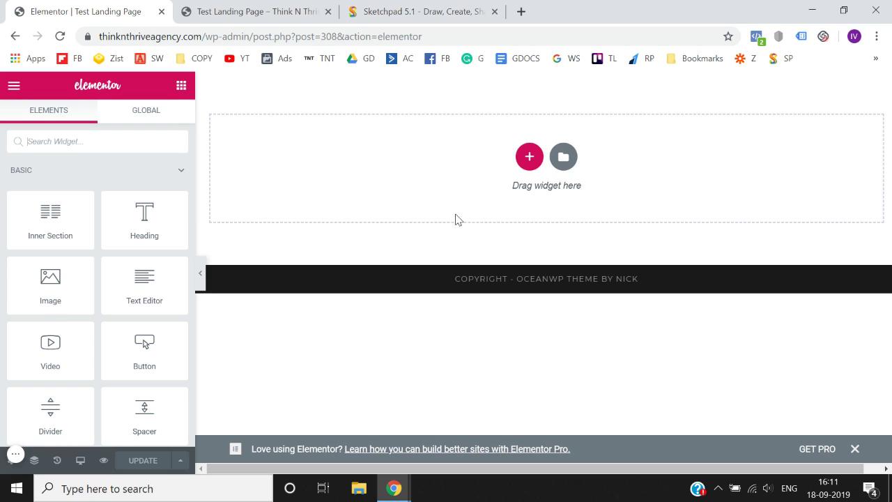
click(527, 159)
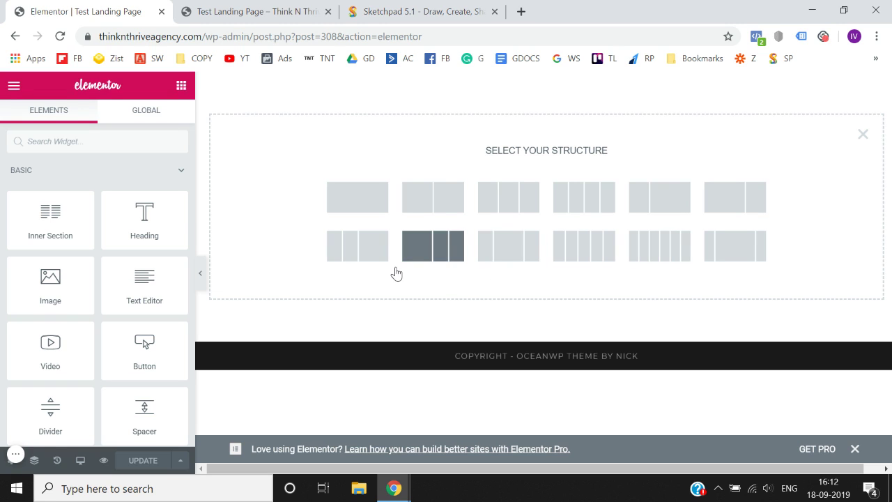
click(360, 205)
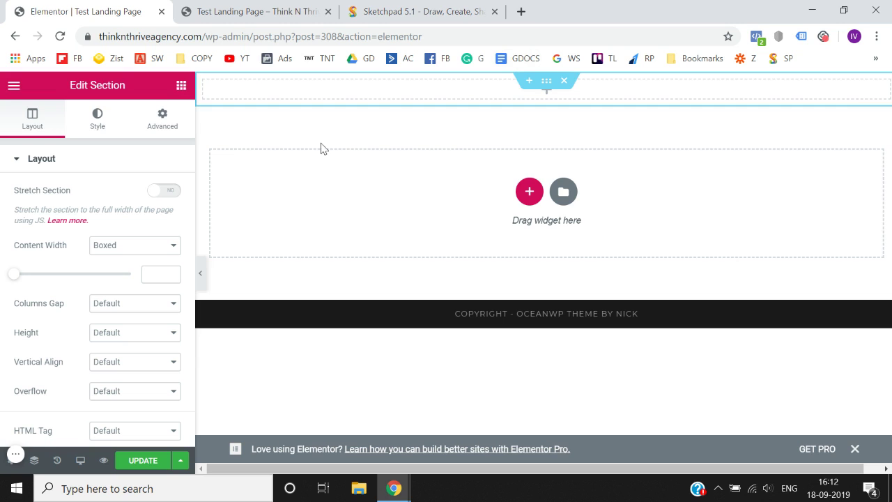
Step: Place a Heading widget inside the empty single-column section at the top of the page
click(181, 86)
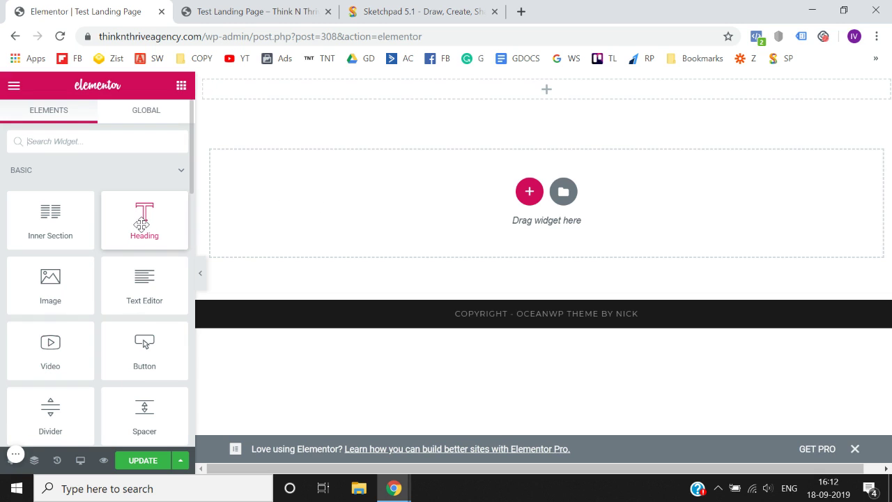
drag(142, 224, 547, 96)
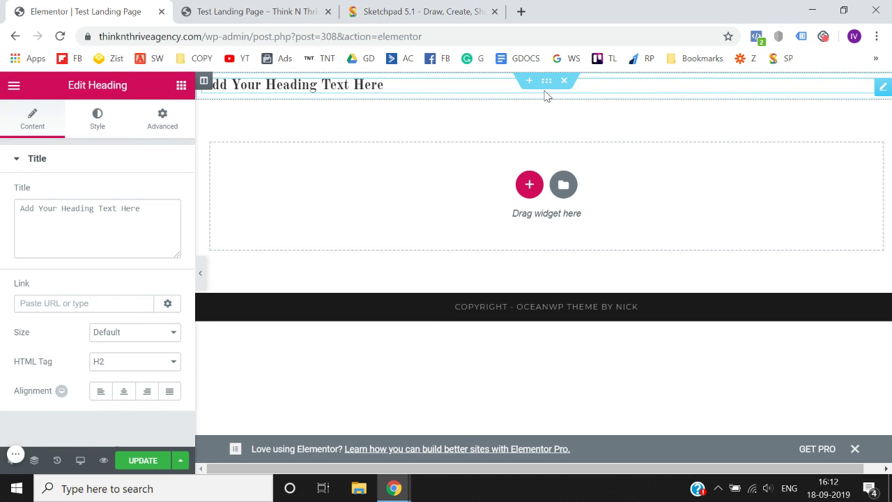
Step: Delete the heading from the top section and place a fresh Heading widget in its empty column
right_click(884, 91)
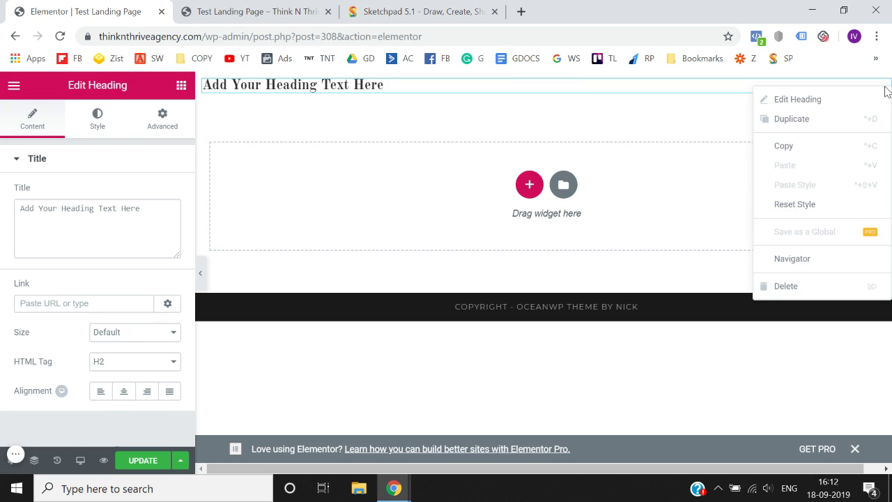
click(796, 286)
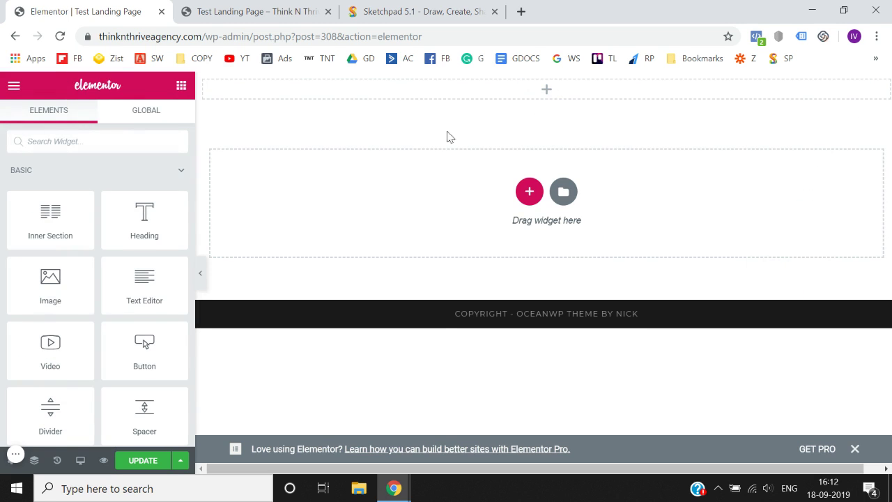
drag(141, 223, 544, 96)
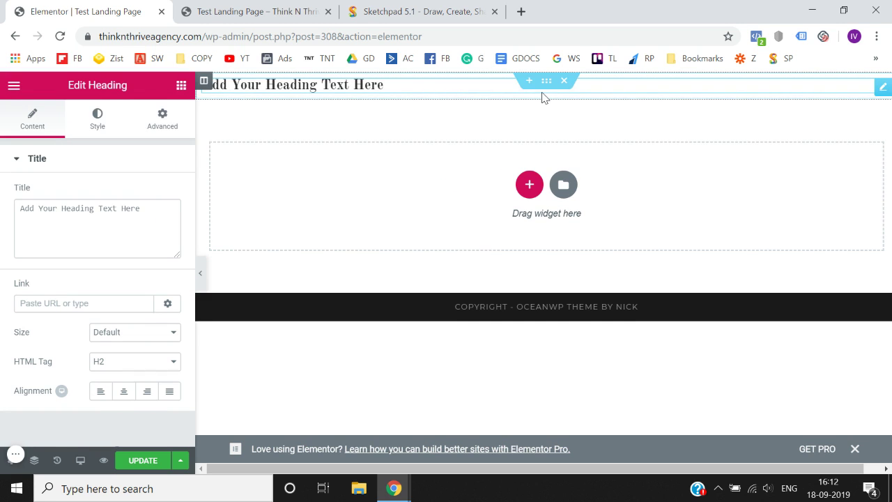
Step: Select the heading's placeholder title text, and open the reference page thinknthrive.in/tfb-499 in a new browser tab
click(148, 216)
key(ctrl+a)
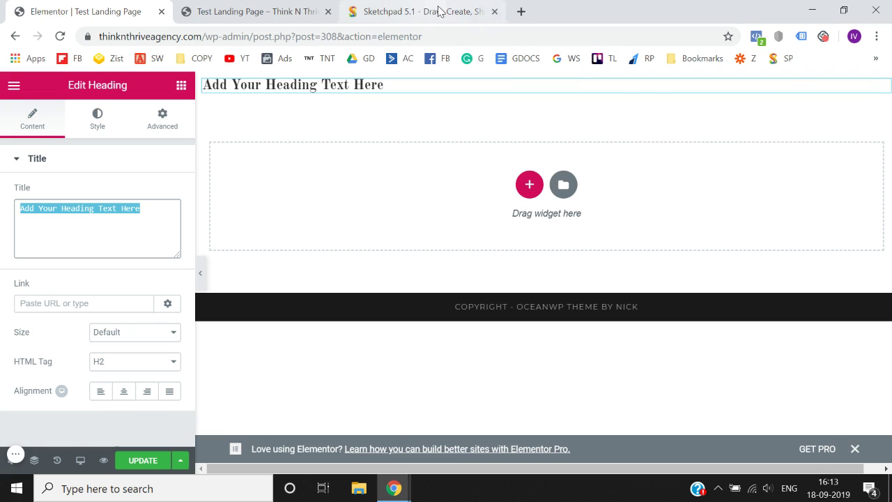
click(520, 12)
text(thinknthrive.in/wp-admin)
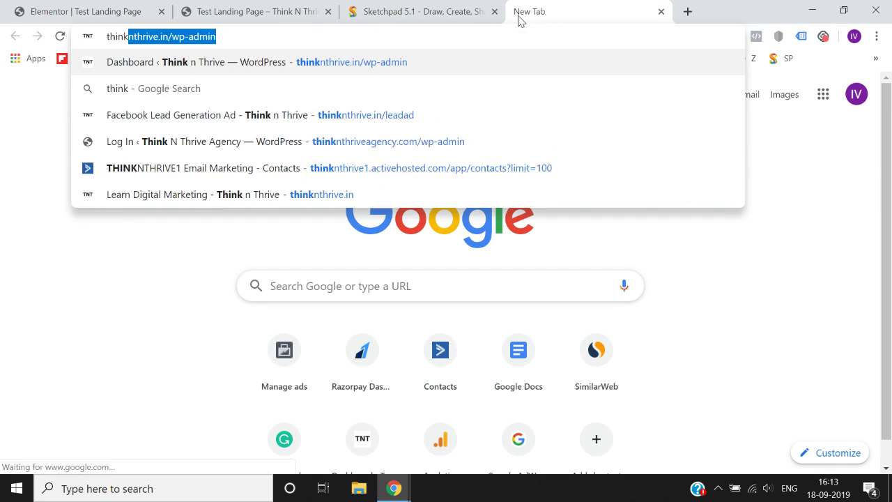
key(Right)
key(BackSpace)
key(BackSpace)
key(BackSpace)
key(BackSpace)
key(BackSpace)
key(BackSpace)
key(BackSpace)
key(BackSpace)
key(BackSpace)
text(/tf)
key(Return)
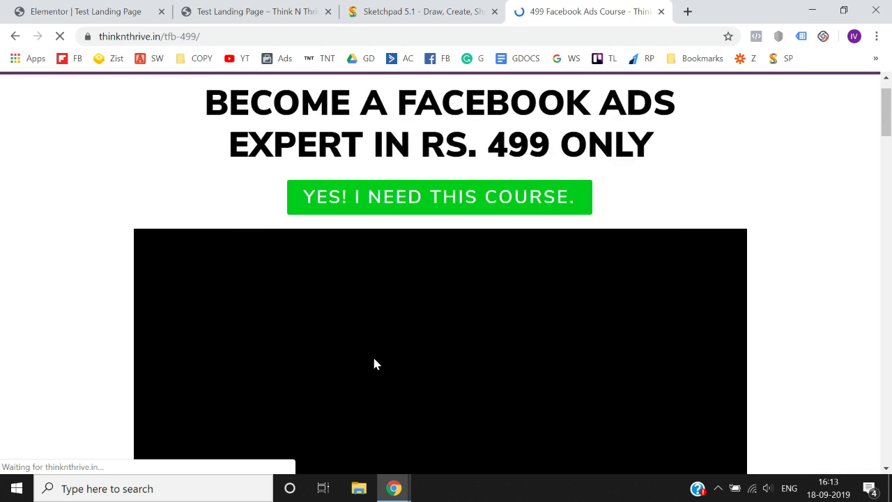
Step: Examine the opening section of the Facebook Ads course page and compare it with the page in Elementor
scroll(372, 355, down, 3)
scroll(436, 322, up, 3)
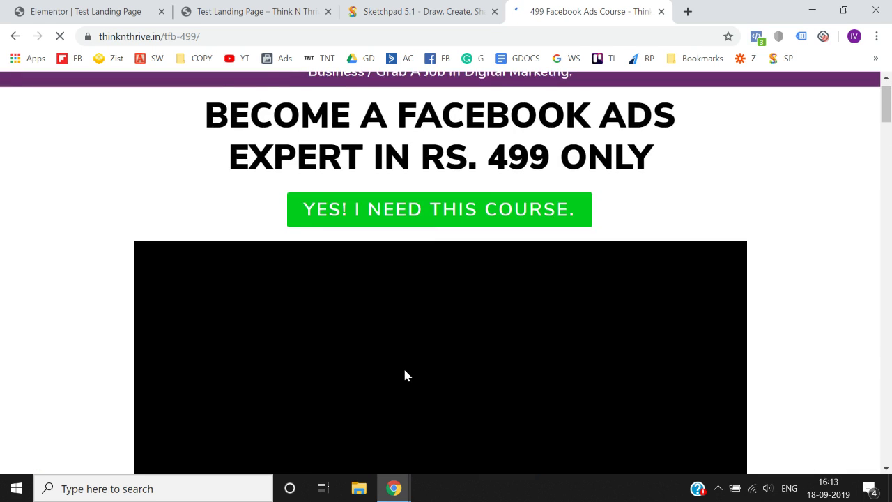
scroll(407, 375, down, 2)
click(440, 344)
scroll(120, 338, up, 2)
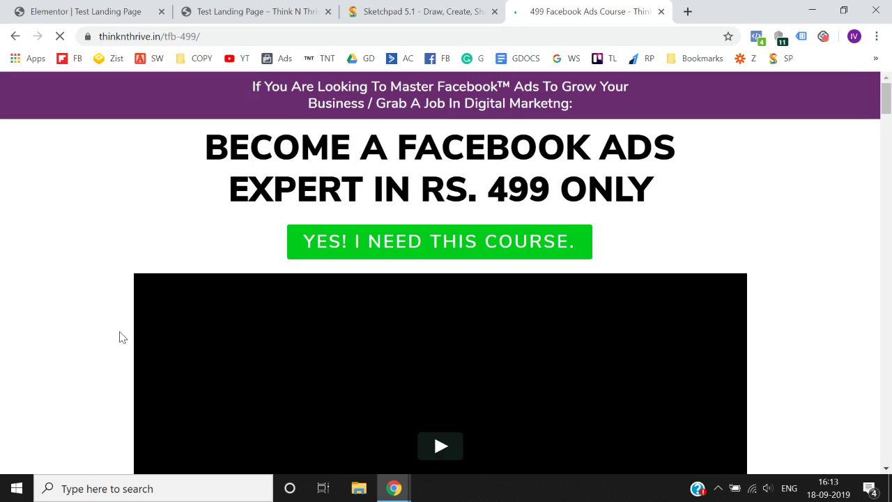
click(73, 10)
click(579, 7)
click(74, 8)
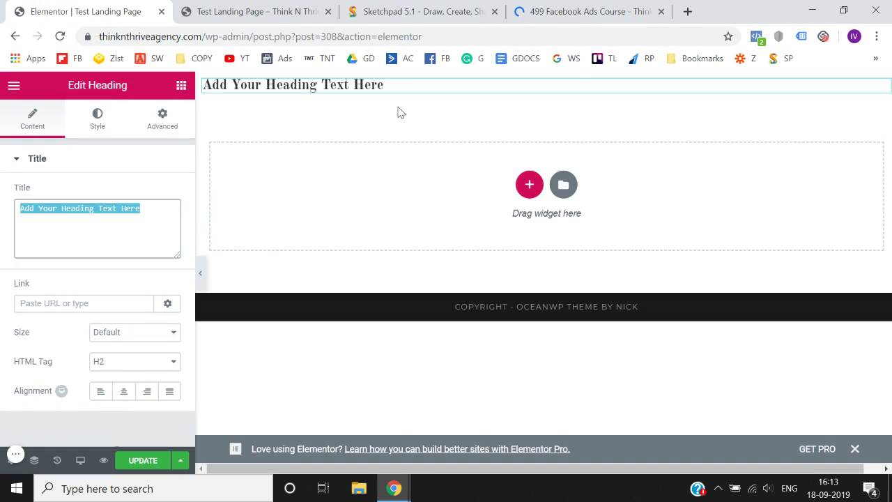
click(579, 8)
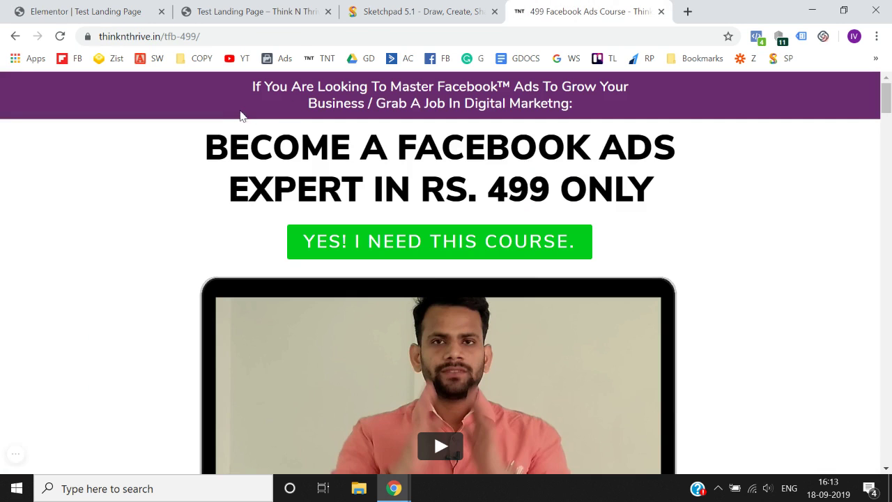
Step: Copy the tagline from the reference page's purple banner and replace the heading's placeholder title with it
mouse_move(253, 85)
mouse_down()
mouse_move(435, 122)
mouse_move(591, 117)
mouse_move(584, 105)
mouse_move(247, 97)
mouse_up()
key(ctrl+c)
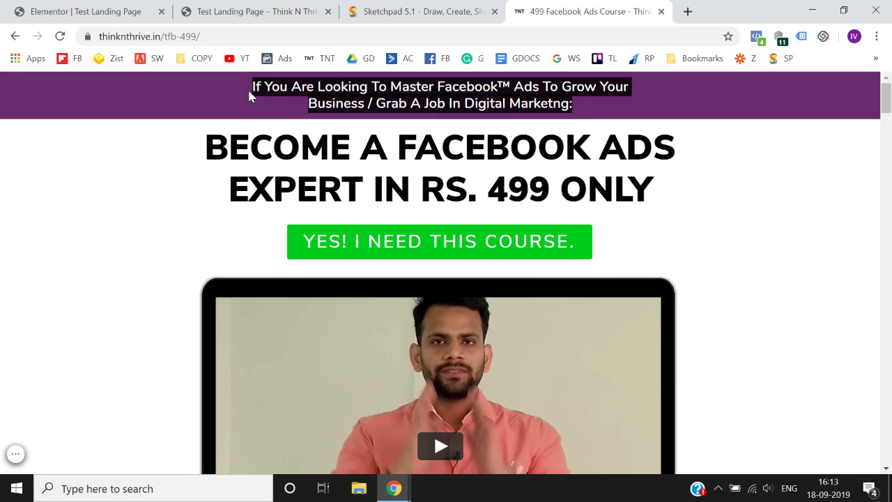
click(68, 9)
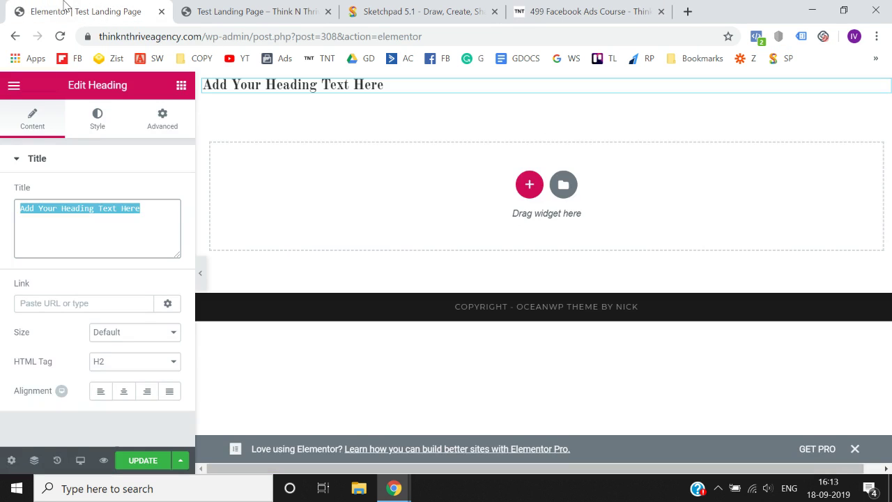
key(BackSpace)
key(ctrl+v)
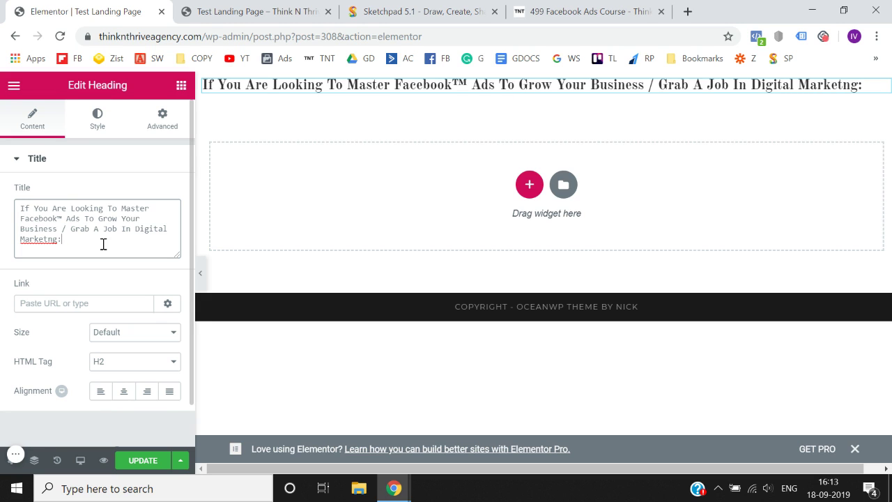
Step: Break the heading before "To Grow", remove the old line break before "Business", and center-align the text
click(490, 87)
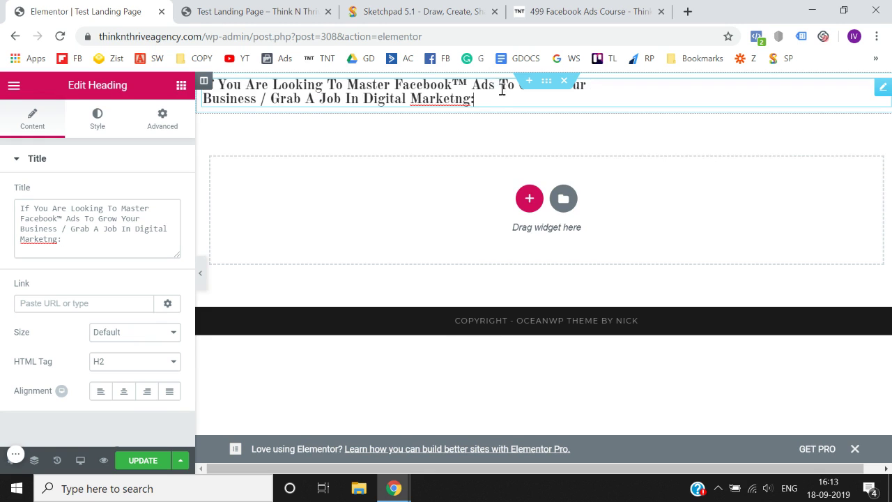
click(500, 87)
key(Return)
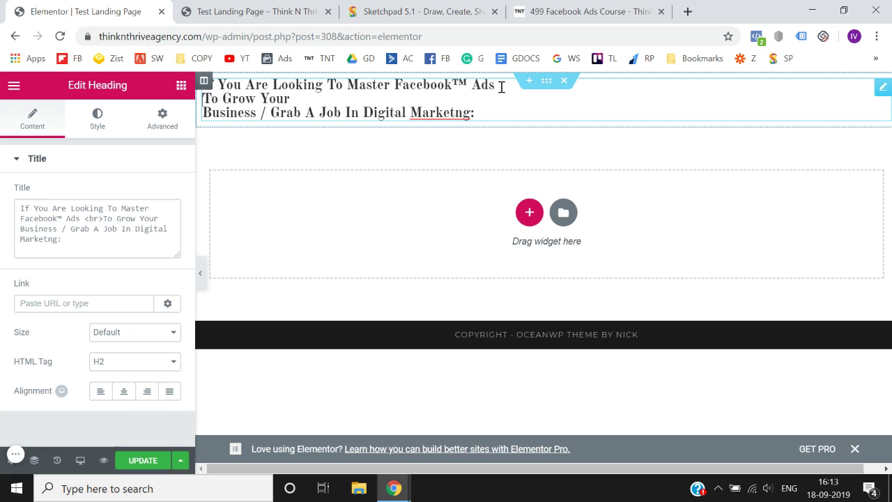
key(BackSpace)
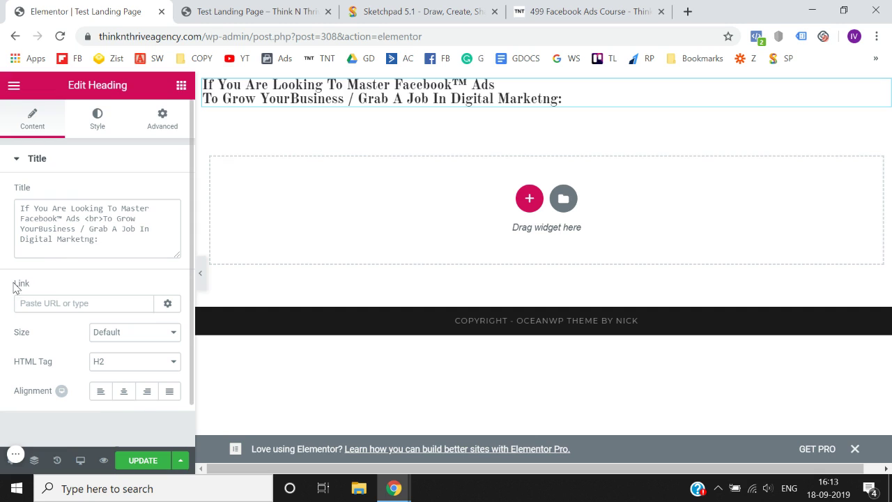
click(124, 395)
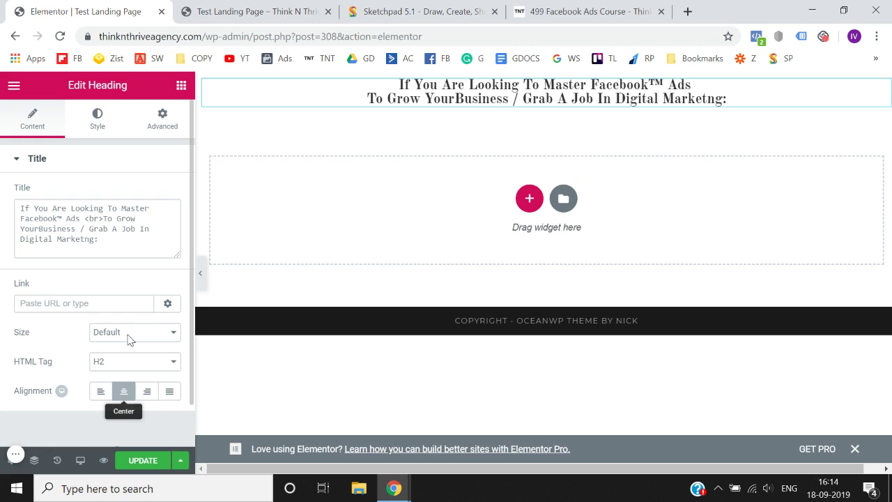
Step: Set the heading's typography to the Verdana font family at a size of 20 px
click(99, 133)
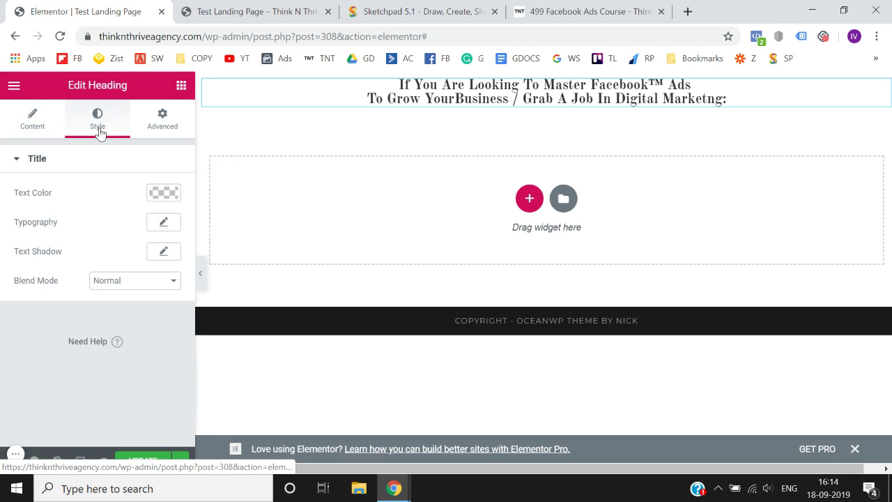
click(166, 224)
click(143, 259)
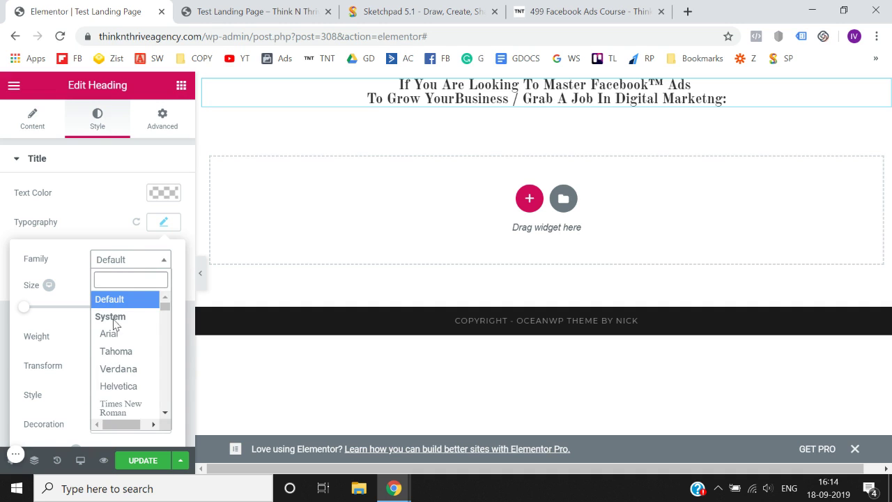
click(123, 372)
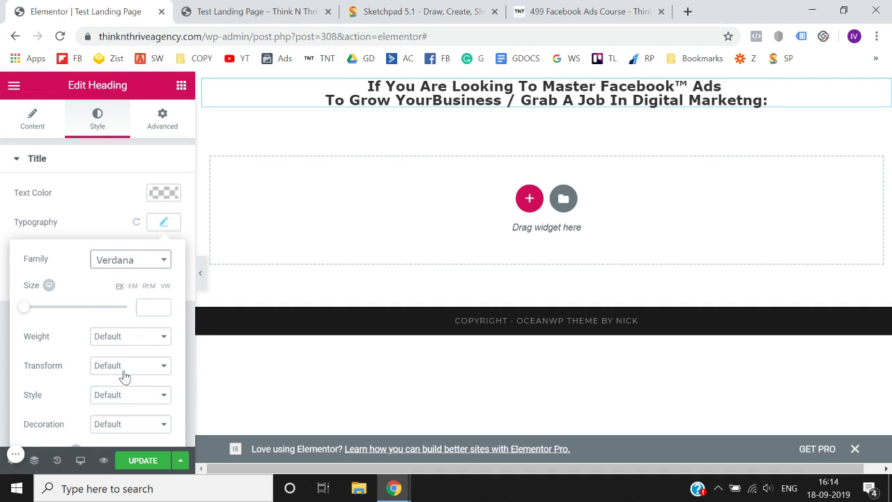
click(163, 308)
text(4)
key(BackSpace)
text(18)
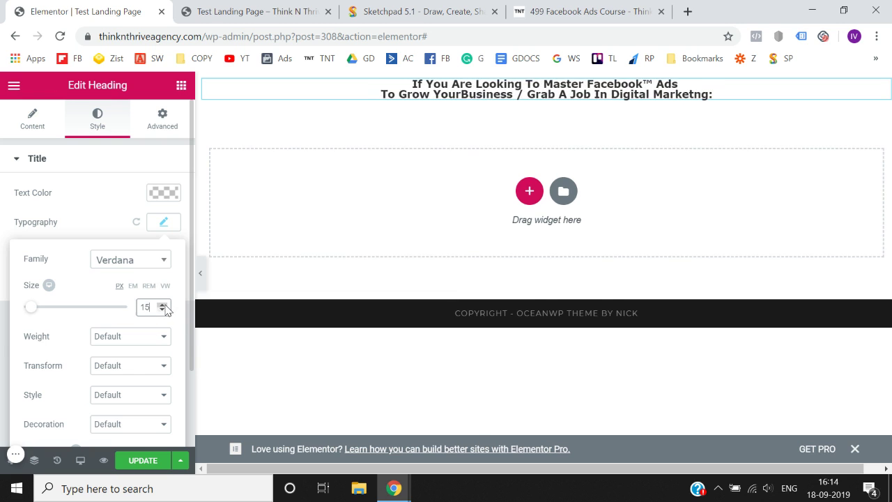
click(165, 305)
click(165, 305)
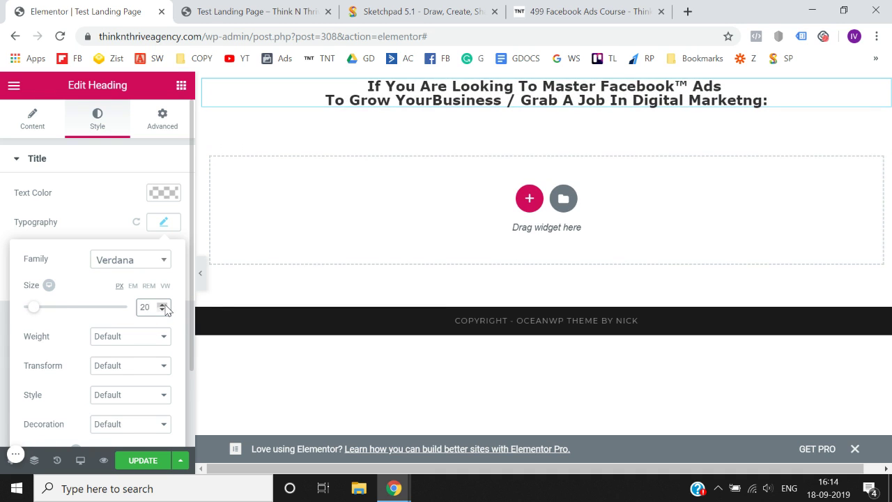
Step: Set the heading's font weight to 500 and its line height to 1.3 em
scroll(123, 281, down, 1)
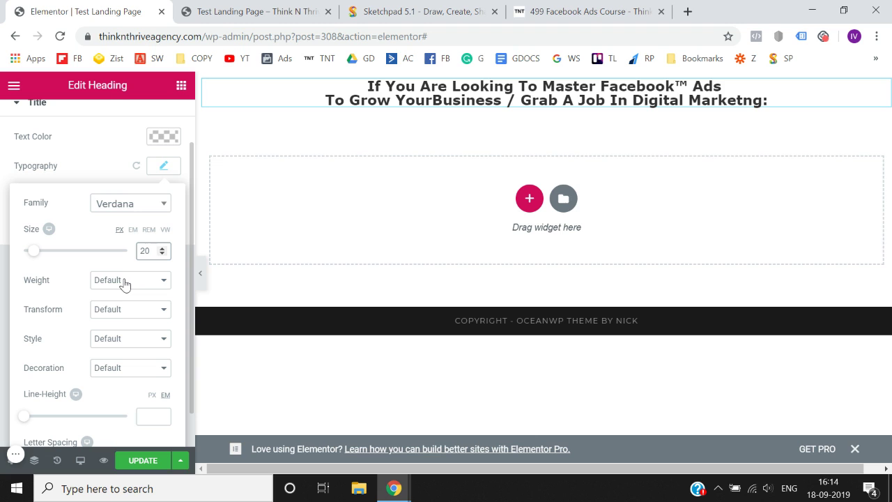
click(123, 282)
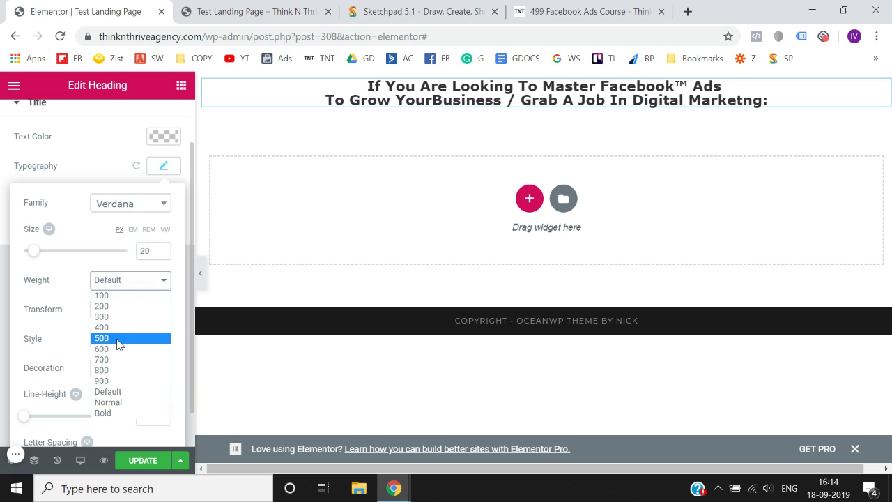
click(118, 339)
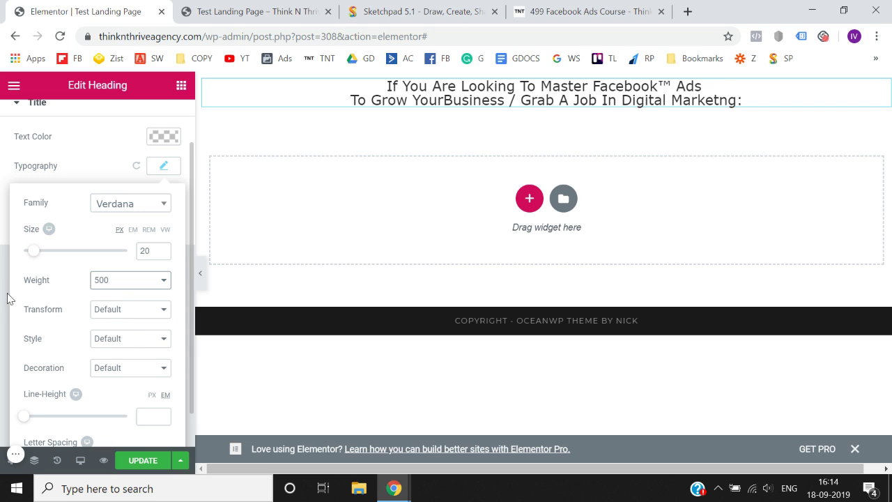
scroll(63, 378, down, 1)
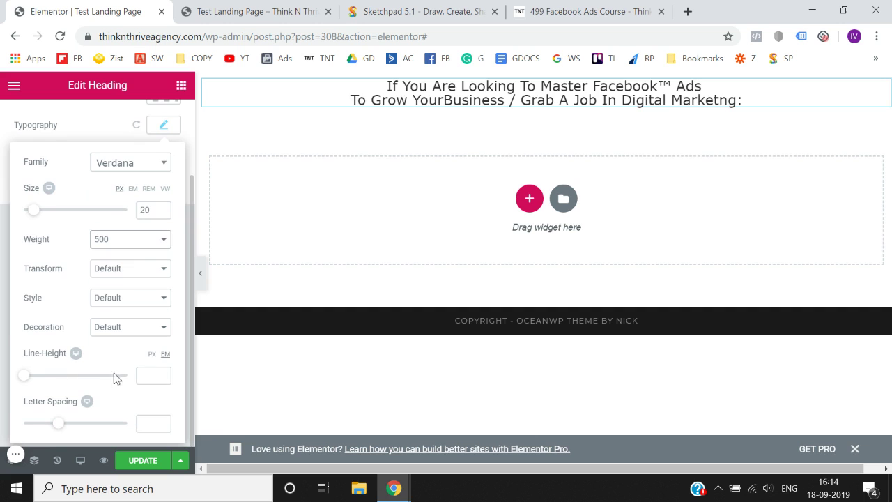
click(163, 375)
click(163, 375)
click(163, 375)
click(164, 375)
click(163, 375)
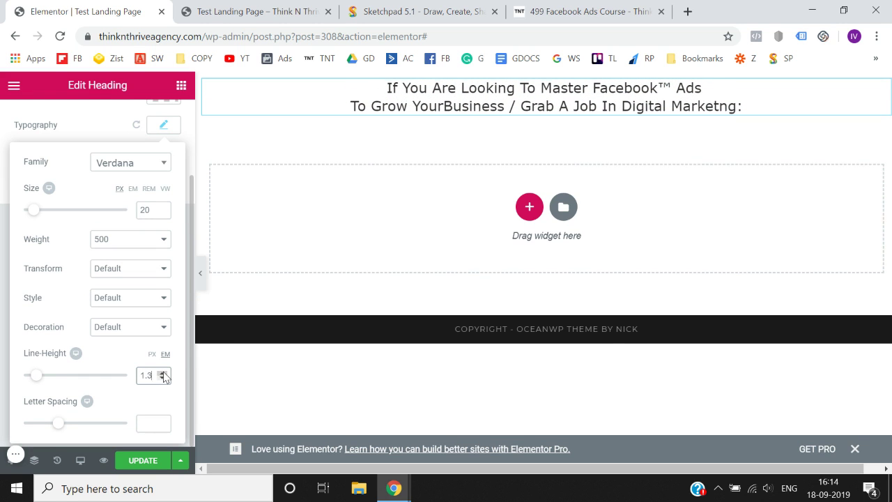
click(3, 359)
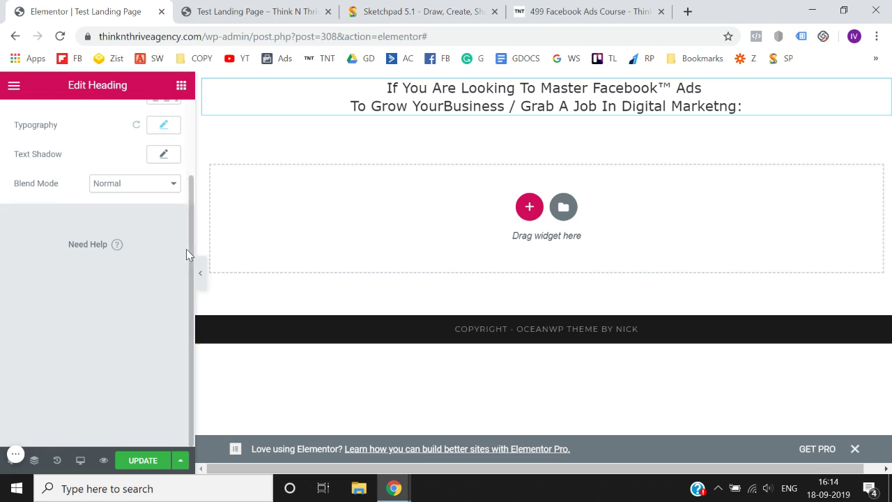
Step: Preview the styled heading without the editing panel, restore the panel, and update the page
click(202, 275)
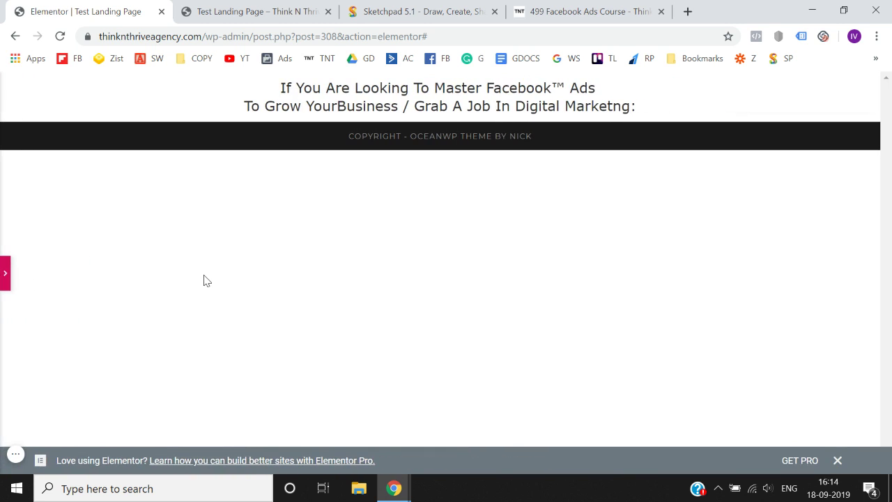
click(3, 282)
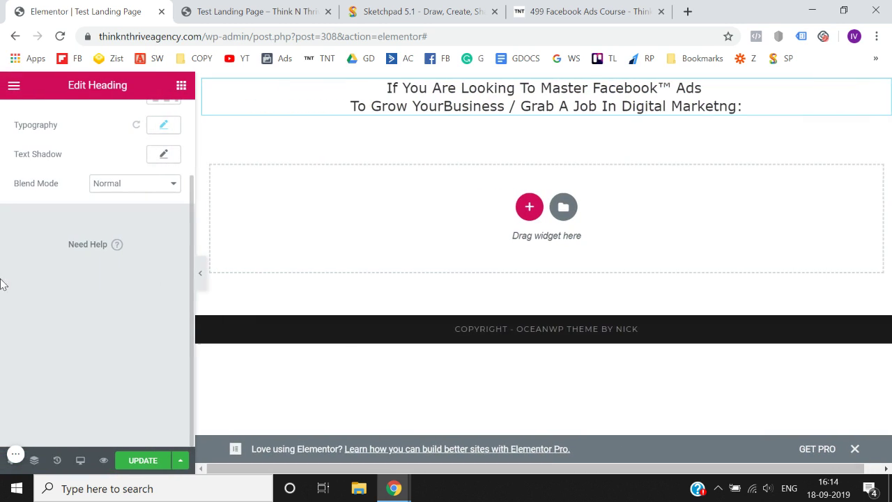
click(143, 462)
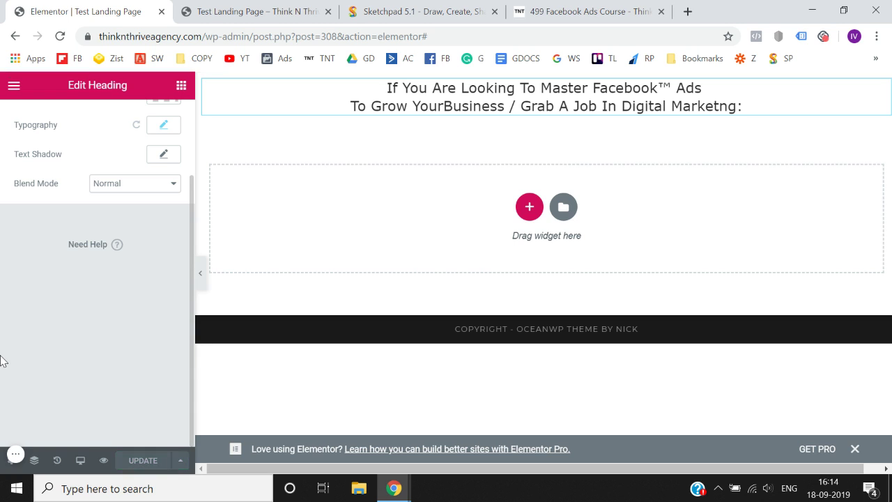
Step: Check the Facebook Ads course page's banner for reference, and open the color choice for a Classic background on the heading's section
click(180, 85)
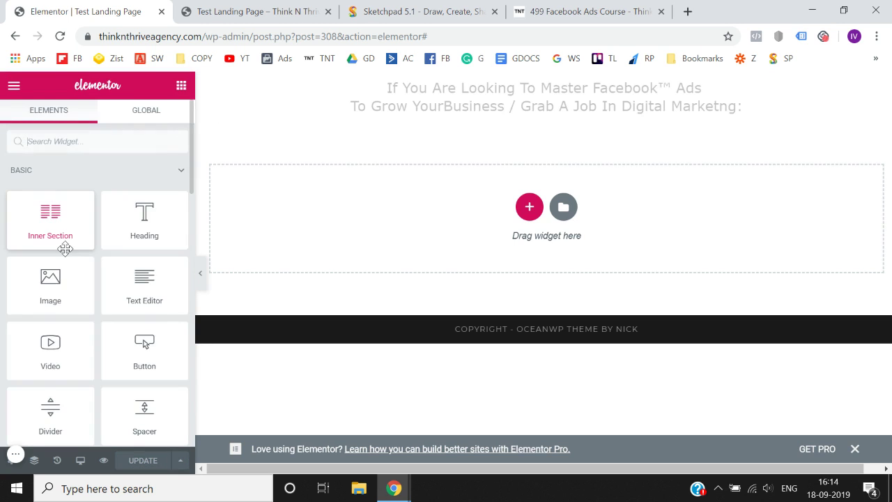
click(593, 11)
click(650, 119)
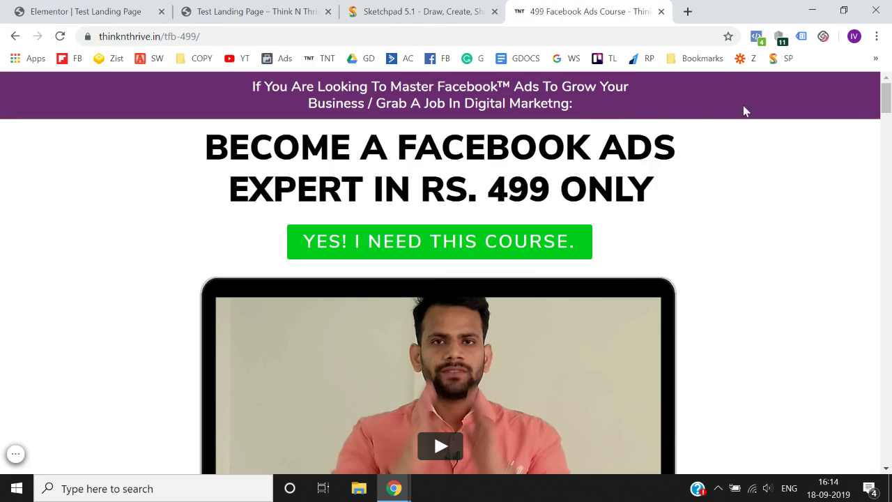
click(114, 7)
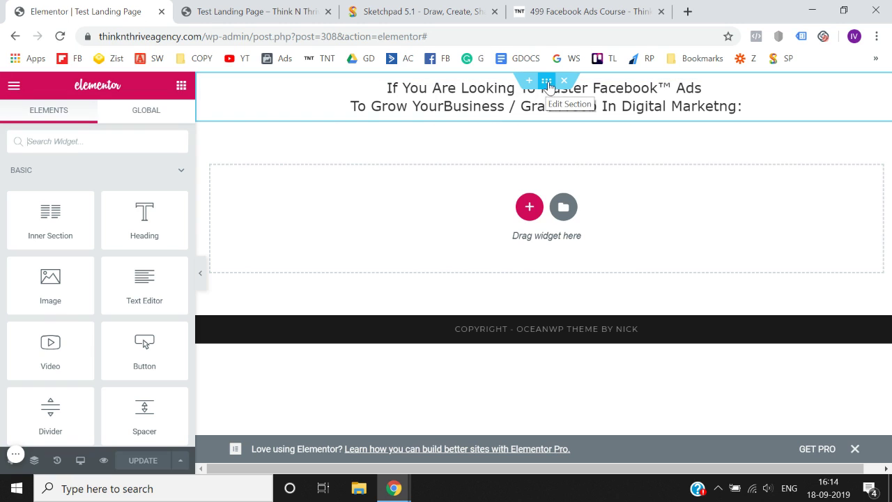
click(547, 83)
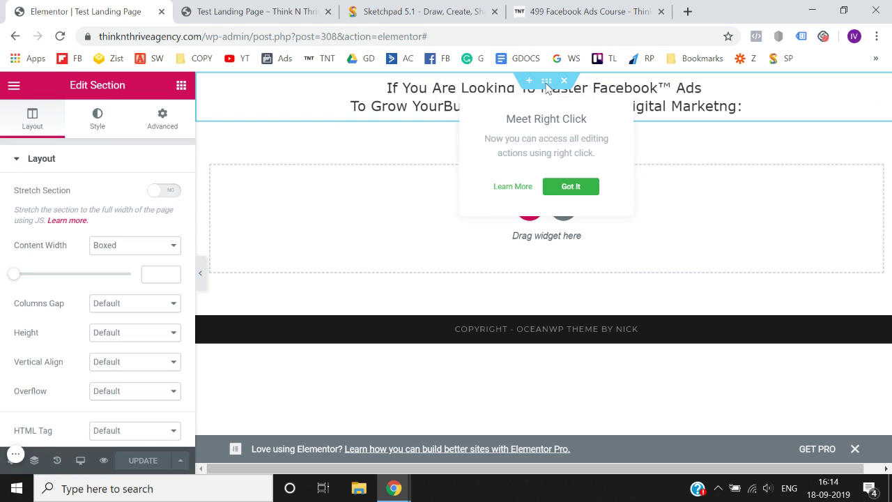
click(96, 137)
scroll(28, 229, down, 1)
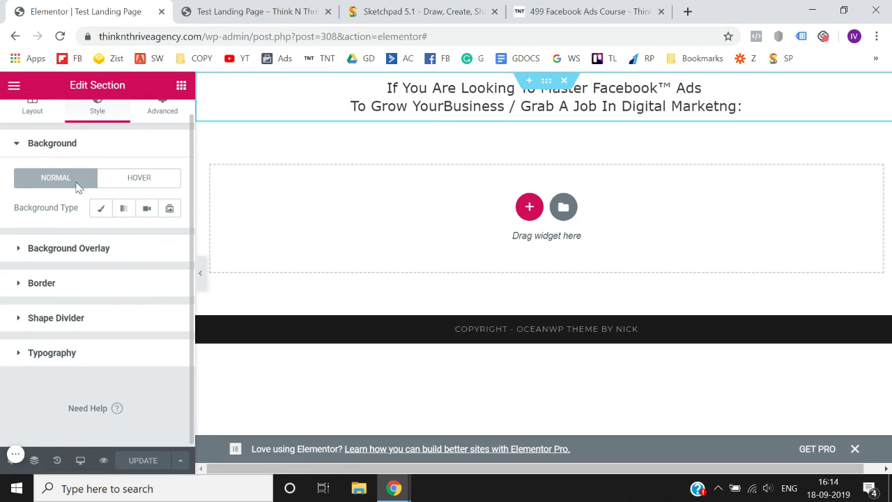
click(104, 207)
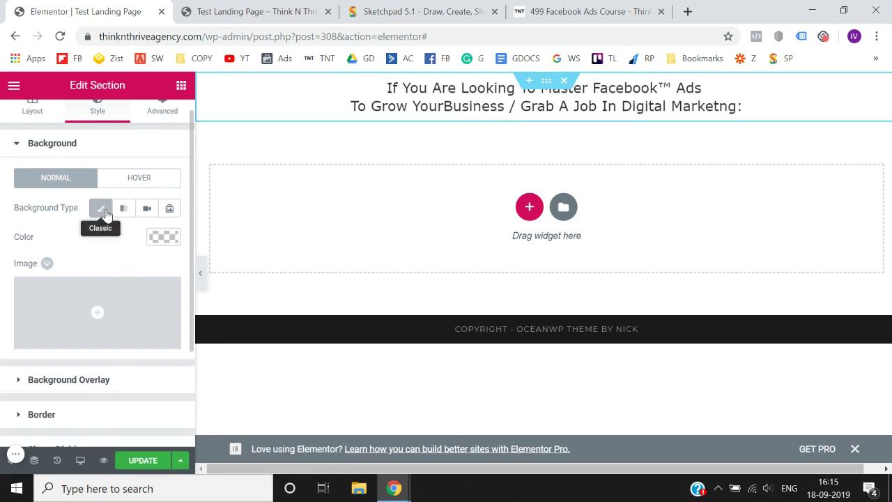
scroll(56, 265, down, 1)
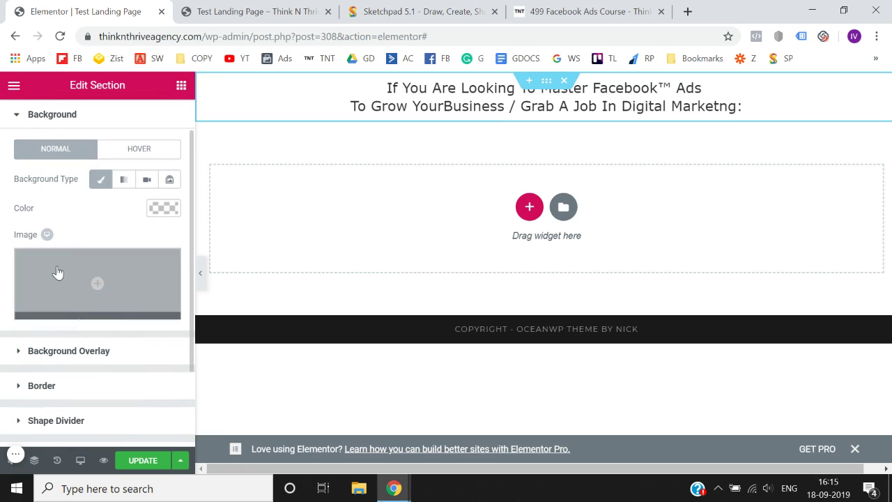
click(163, 209)
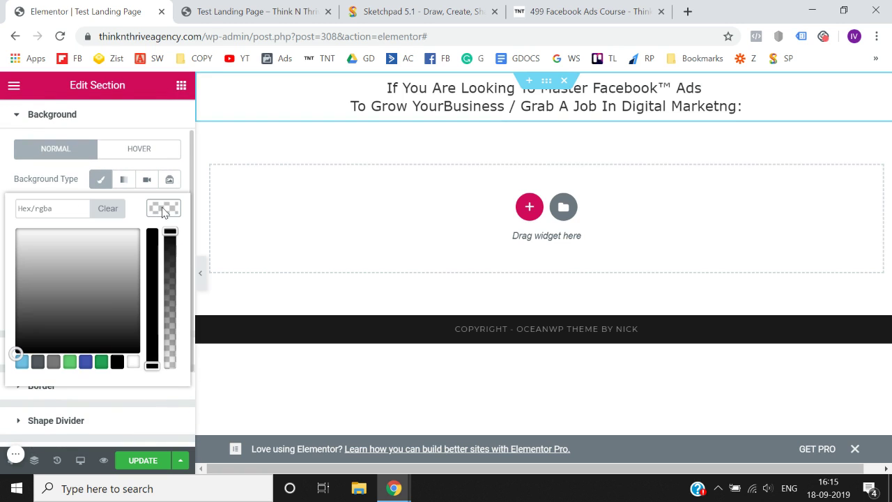
Step: Try the preset blue, green and black swatches as the heading section's background color
click(69, 362)
click(83, 367)
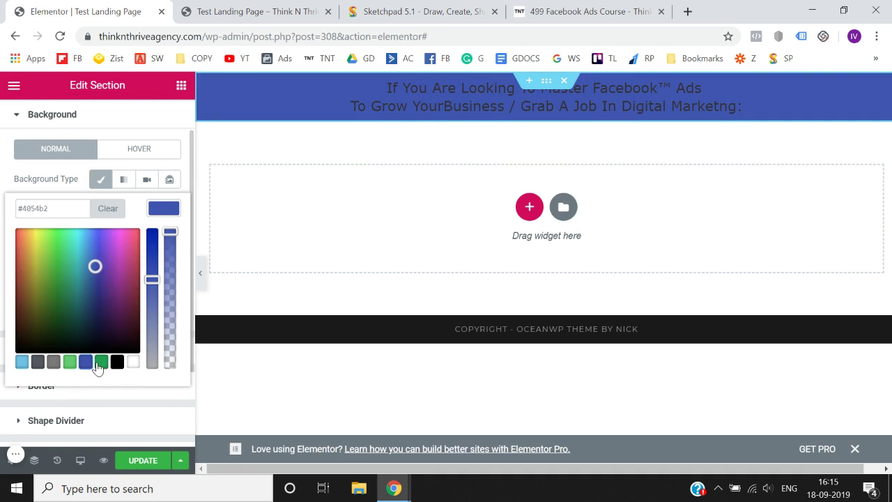
click(98, 367)
click(116, 362)
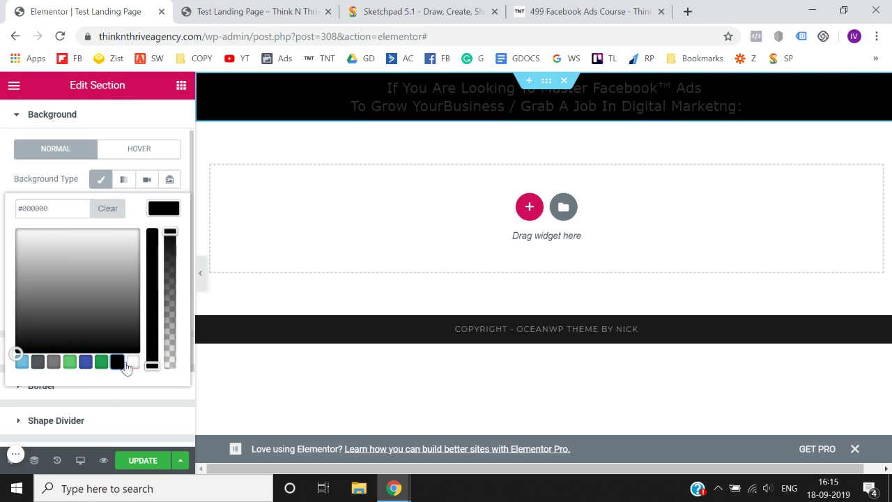
click(100, 367)
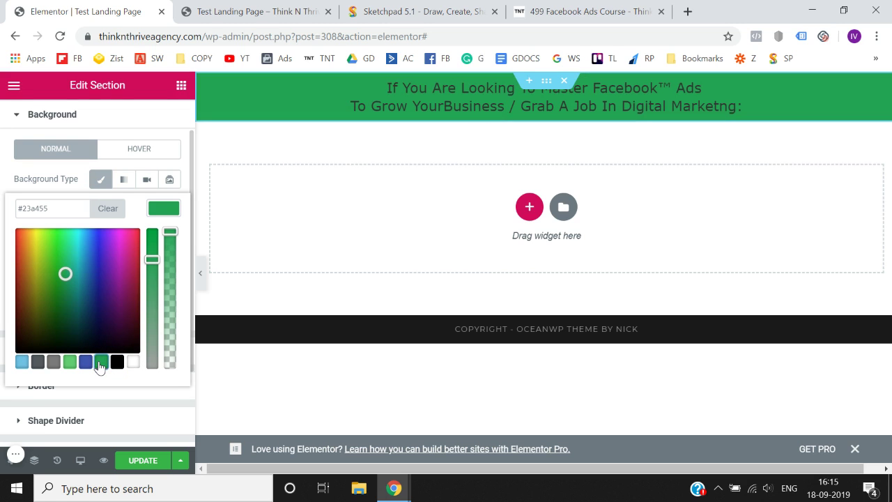
Step: Set the heading section's background color to red #e53030 and update the page
drag(65, 271, 1, 241)
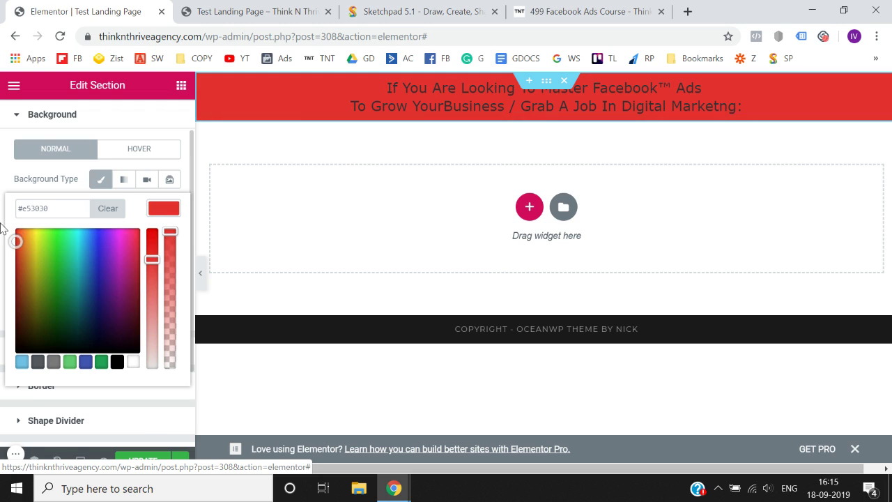
click(3, 222)
scroll(100, 418, down, 2)
click(142, 461)
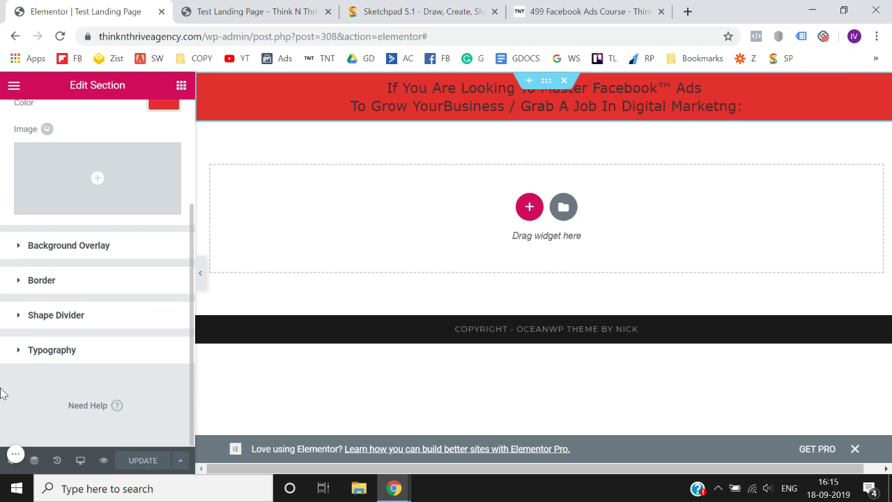
Step: Preview the red banner section without the editing panel, and restore the panel
scroll(2, 393, up, 3)
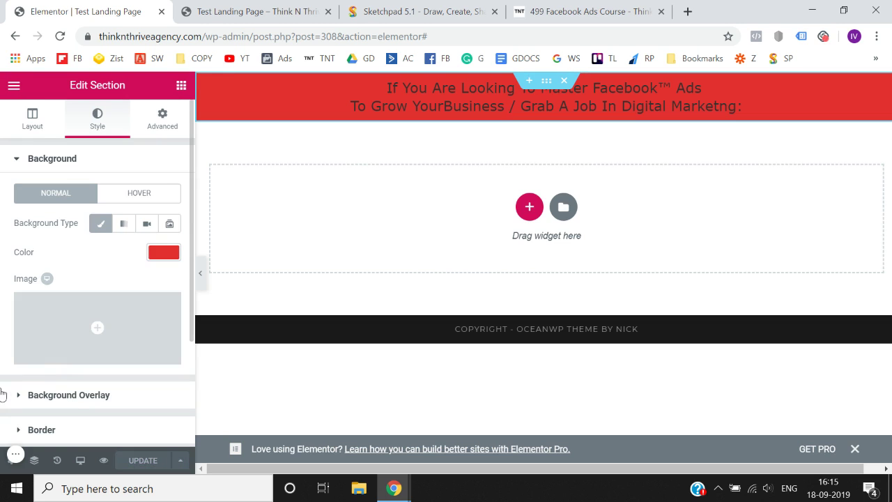
click(201, 282)
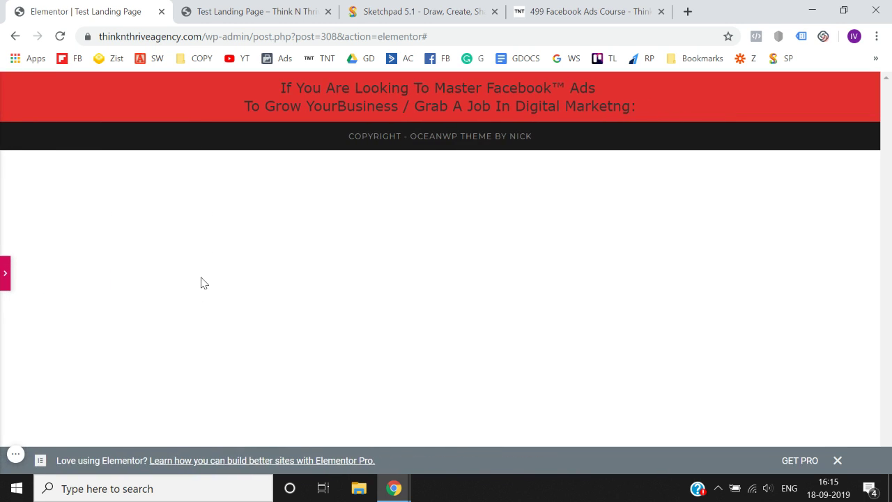
click(4, 273)
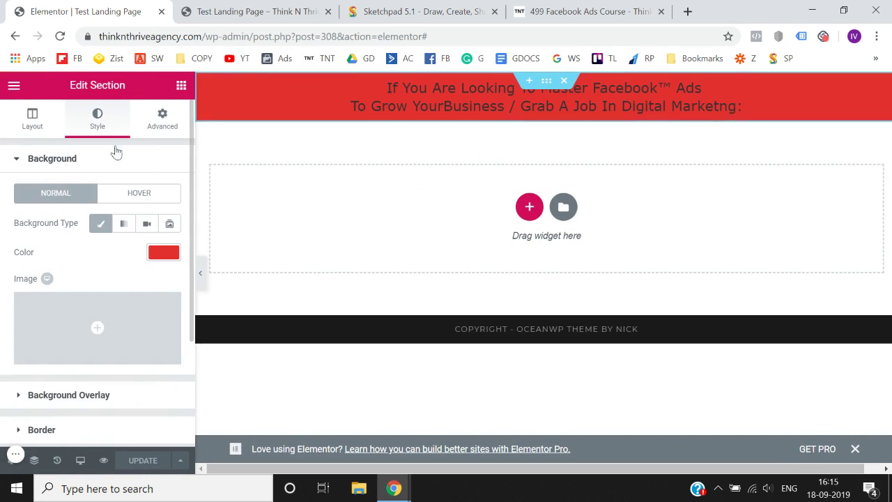
Step: Try adding an Image widget beneath the banner heading, and delete it
click(181, 85)
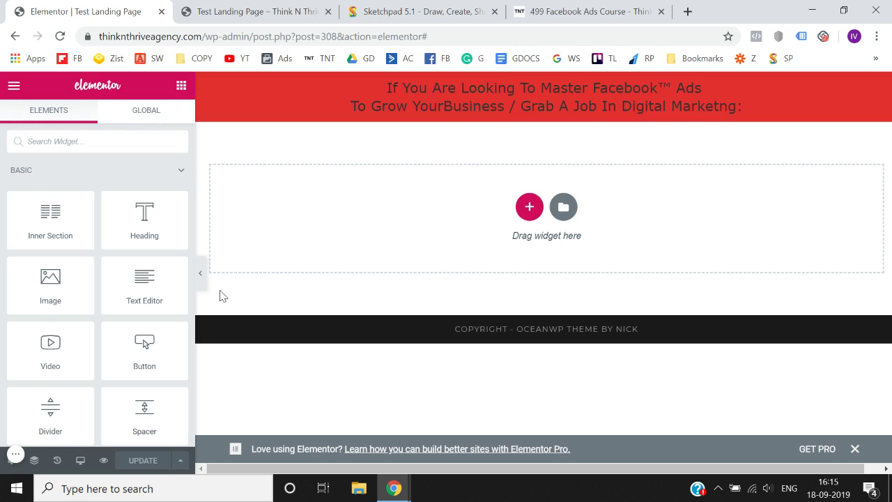
drag(43, 294, 526, 116)
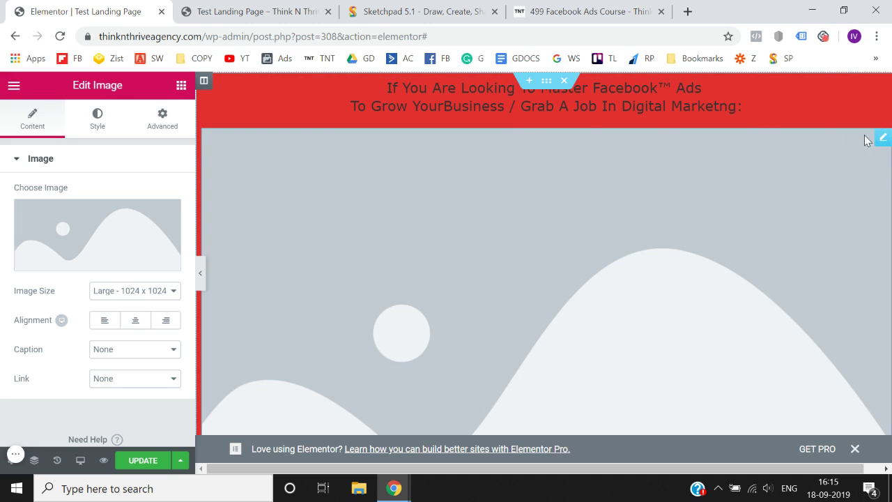
right_click(883, 143)
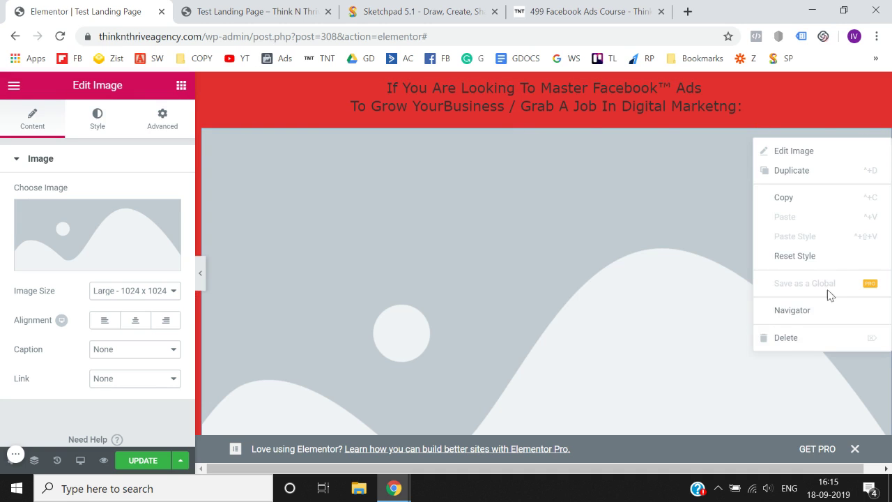
click(800, 337)
Step: Browse the available widgets in the Basic, General and WordPress categories
scroll(124, 222, down, 3)
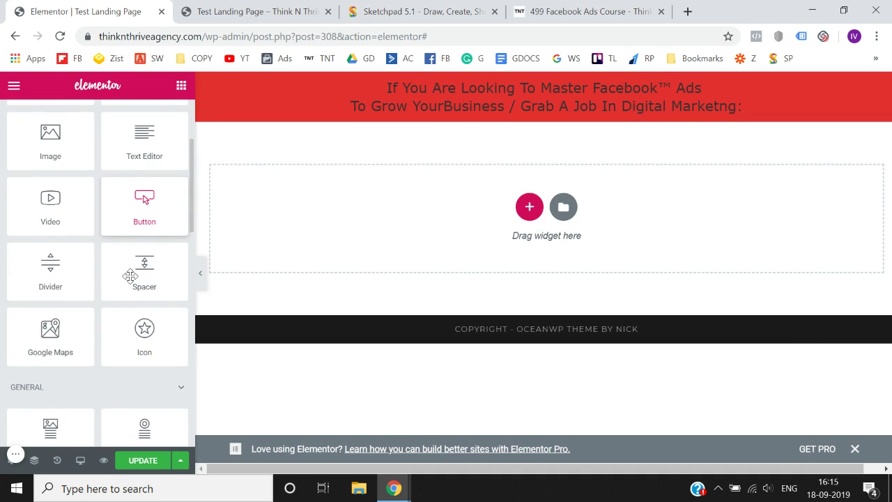
scroll(55, 292, down, 2)
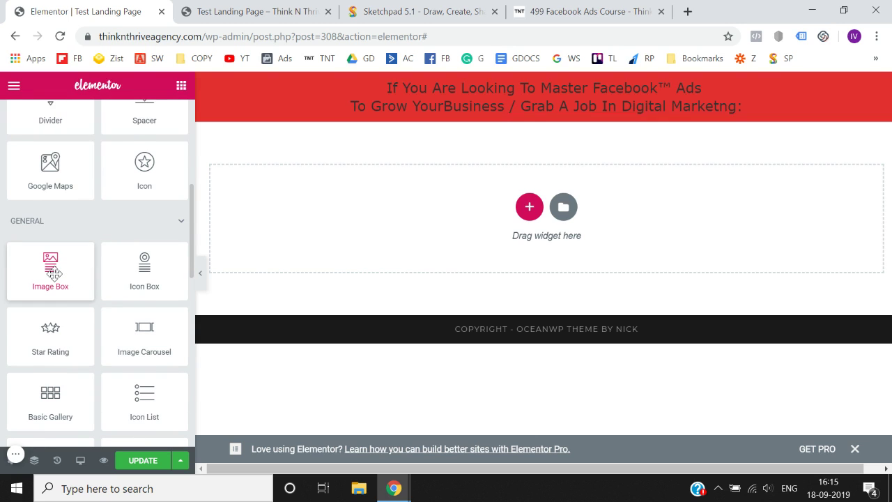
drag(54, 274, 82, 263)
scroll(81, 263, down, 4)
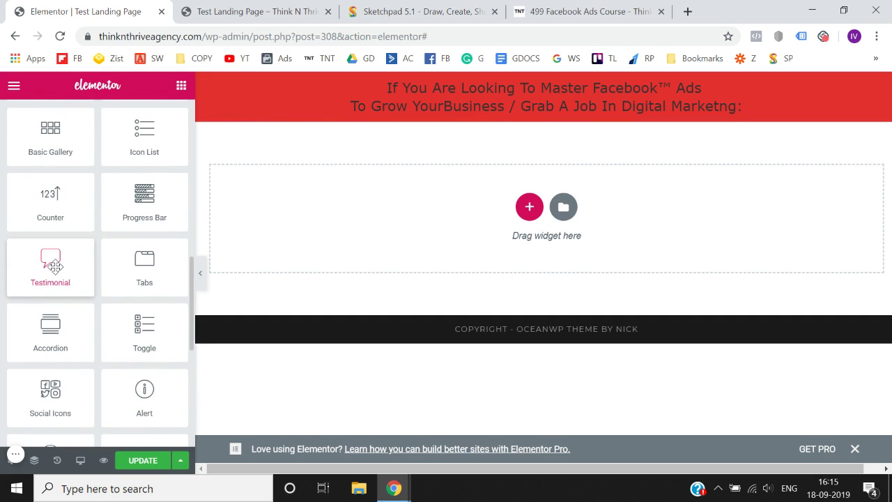
drag(55, 267, 2, 304)
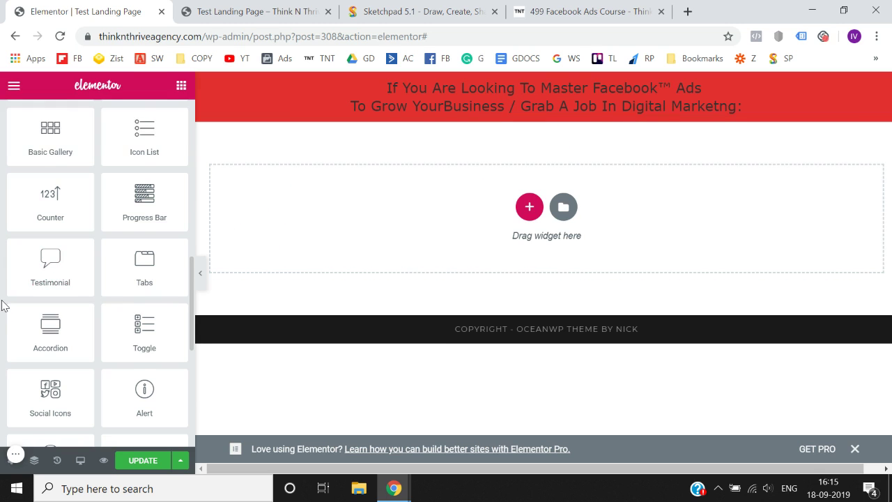
scroll(2, 304, down, 3)
scroll(3, 305, down, 2)
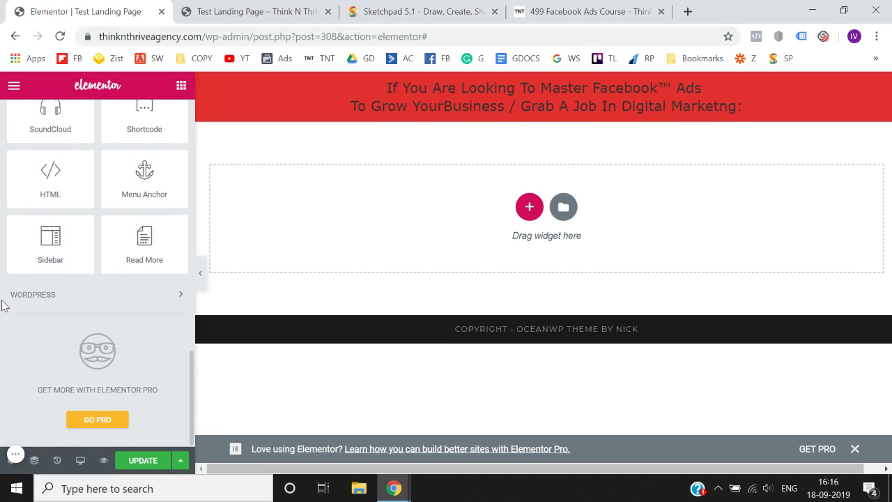
scroll(2, 305, up, 15)
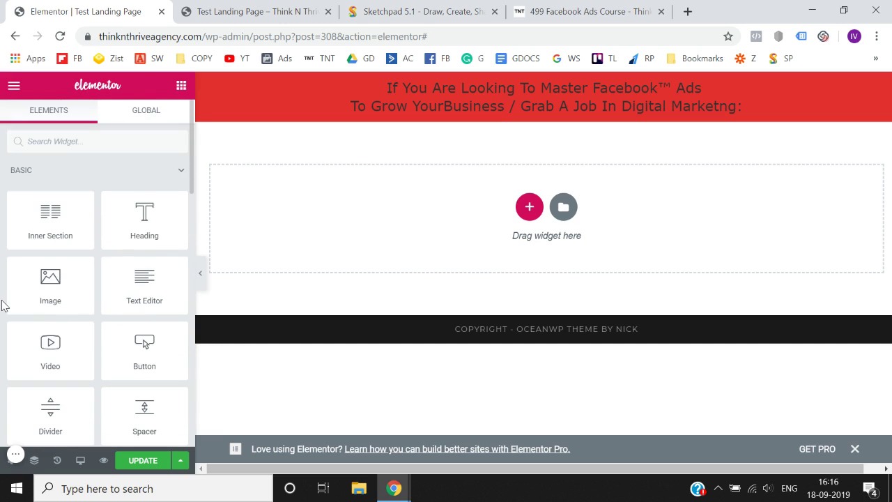
scroll(2, 304, down, 15)
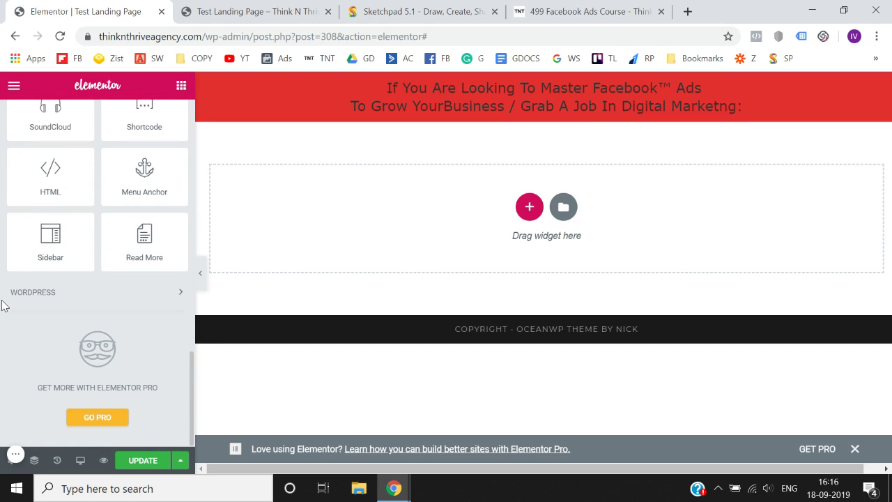
click(30, 291)
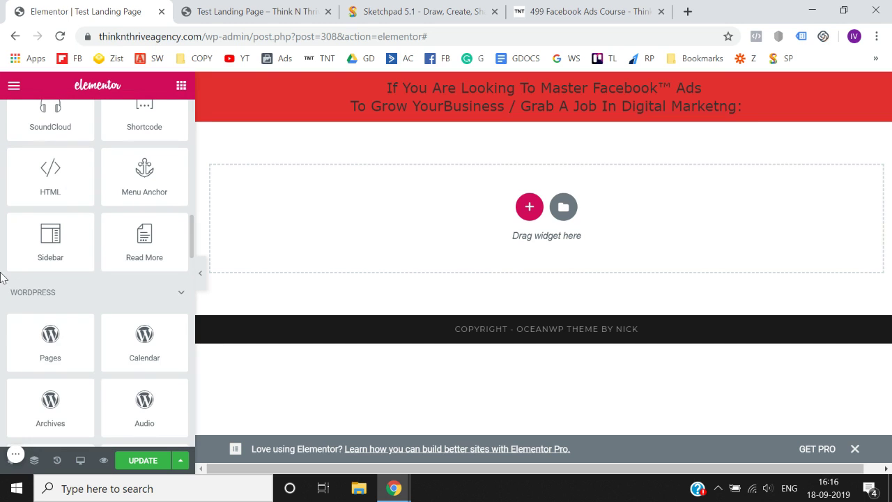
scroll(2, 278, up, 10)
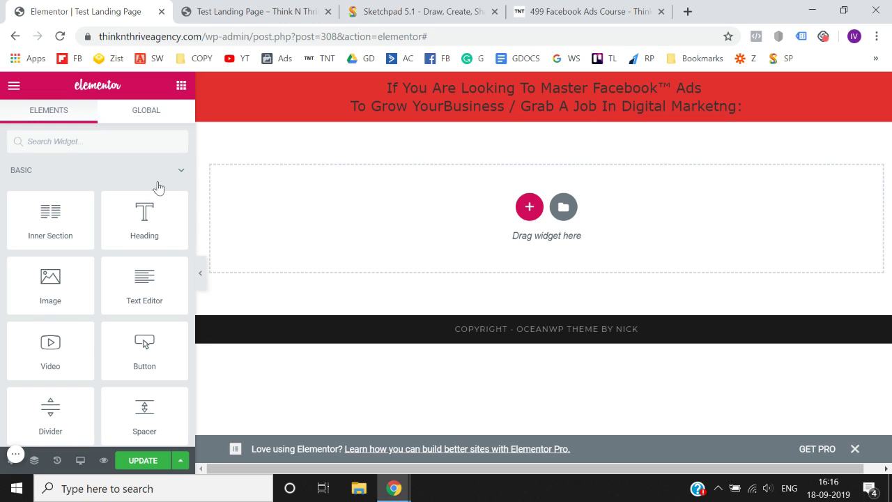
Step: Try adding an Inner Section and a Button widget beneath the banner heading, deleting each one
drag(54, 217, 513, 109)
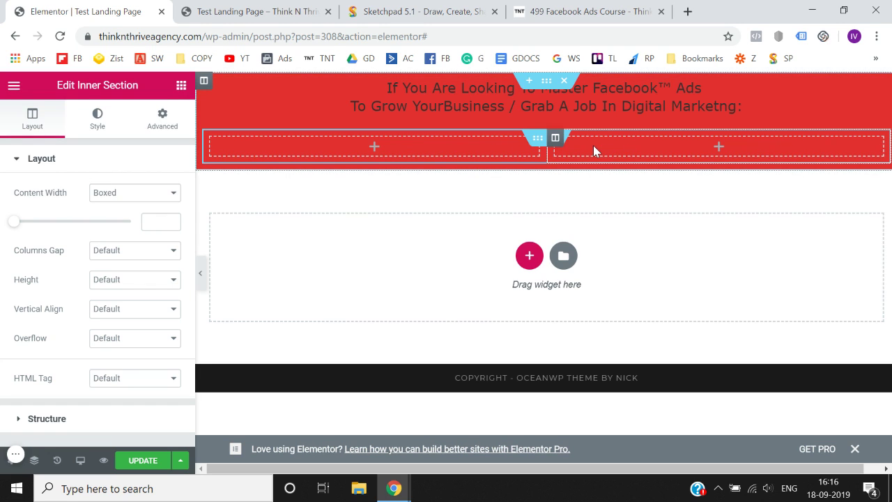
click(559, 144)
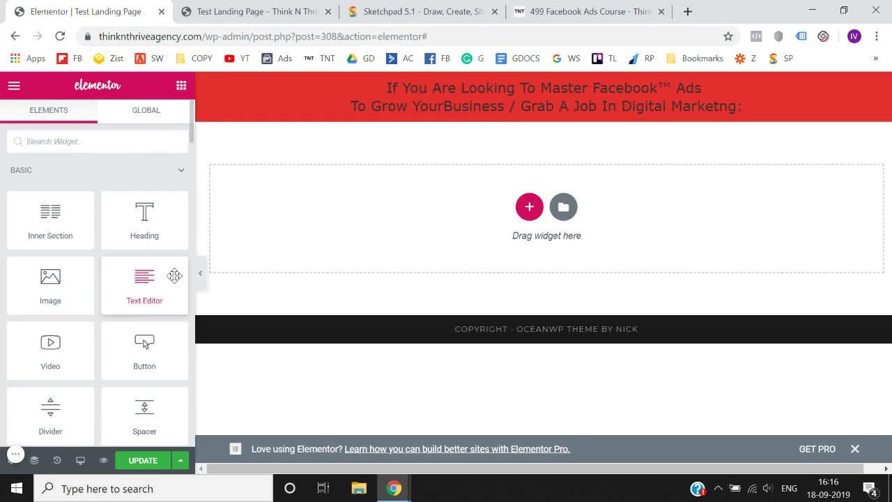
scroll(174, 276, down, 1)
drag(144, 284, 519, 113)
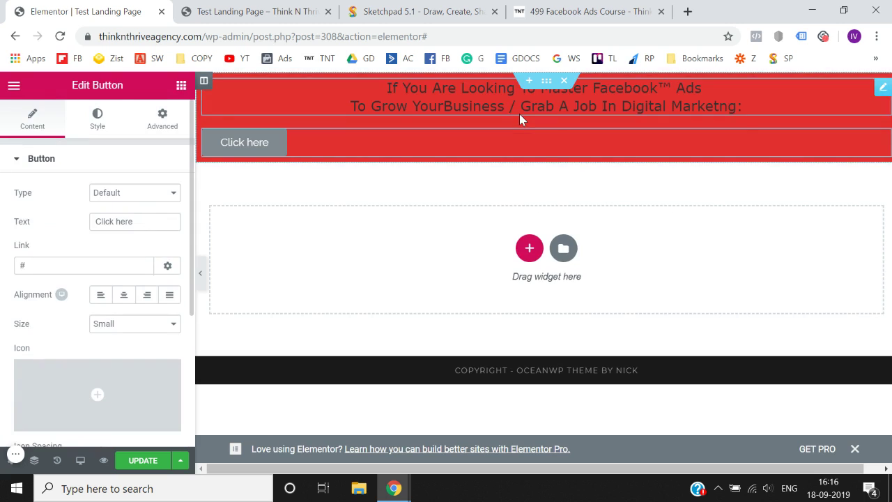
right_click(883, 143)
click(806, 342)
Step: Try adding an Icon widget beneath the banner heading, and delete it
scroll(167, 265, down, 4)
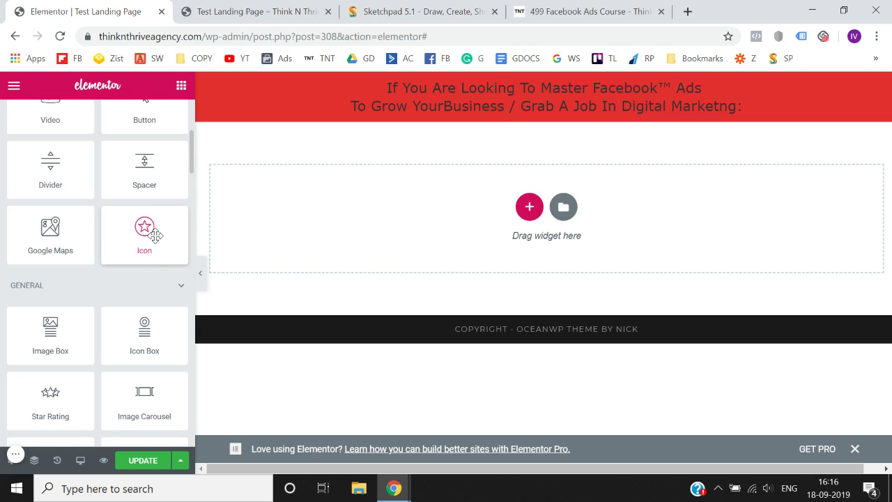
drag(154, 236, 544, 109)
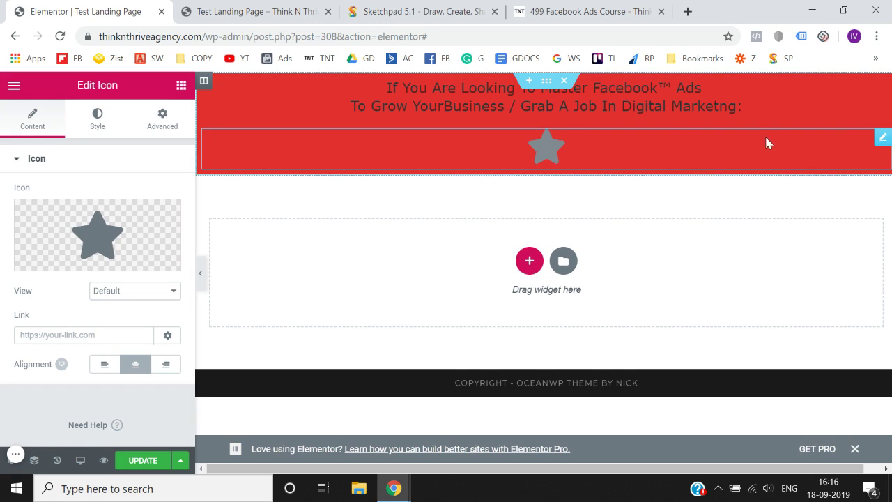
right_click(882, 139)
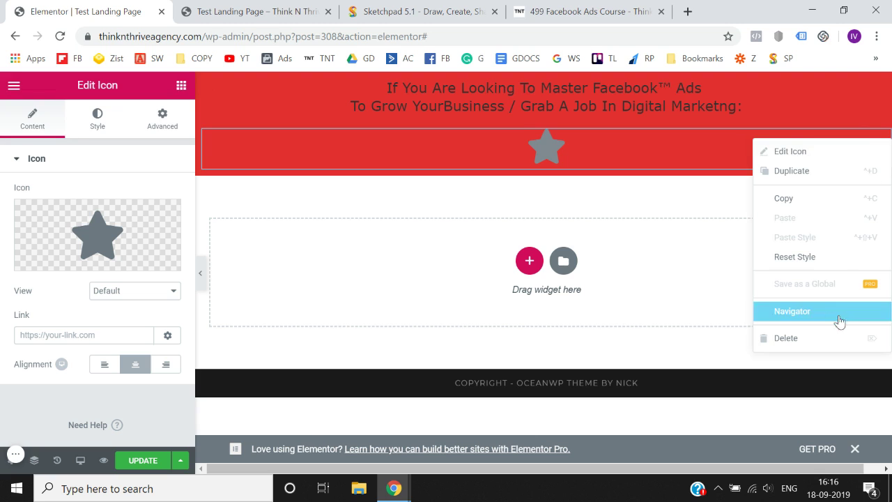
click(832, 338)
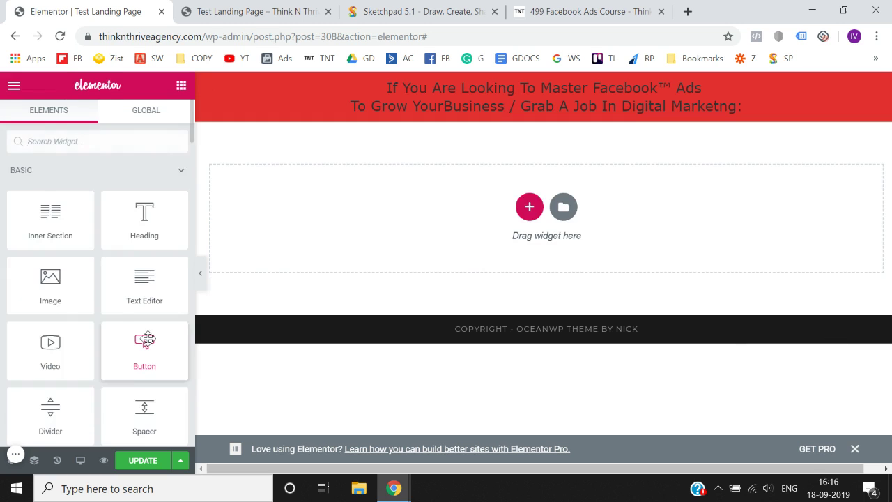
Step: Try adding a Counter widget beneath the banner heading, and delete it
scroll(144, 355, down, 2)
scroll(147, 338, down, 4)
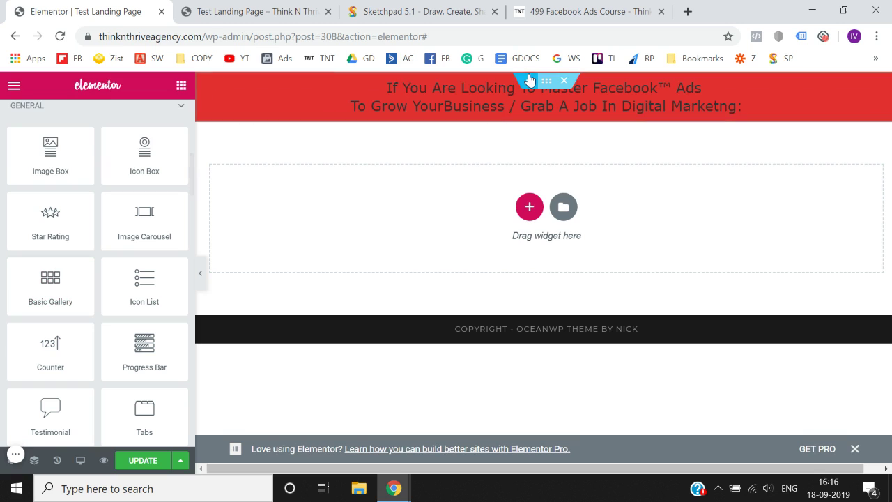
scroll(61, 313, down, 2)
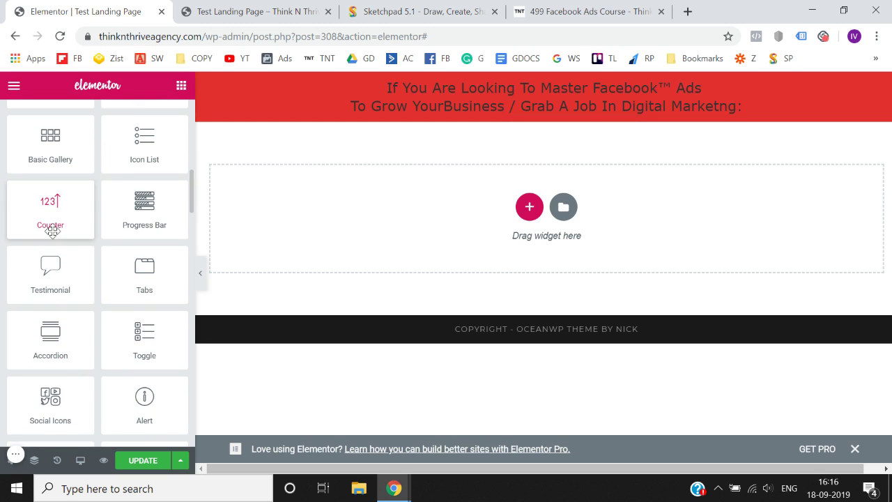
drag(50, 223, 514, 110)
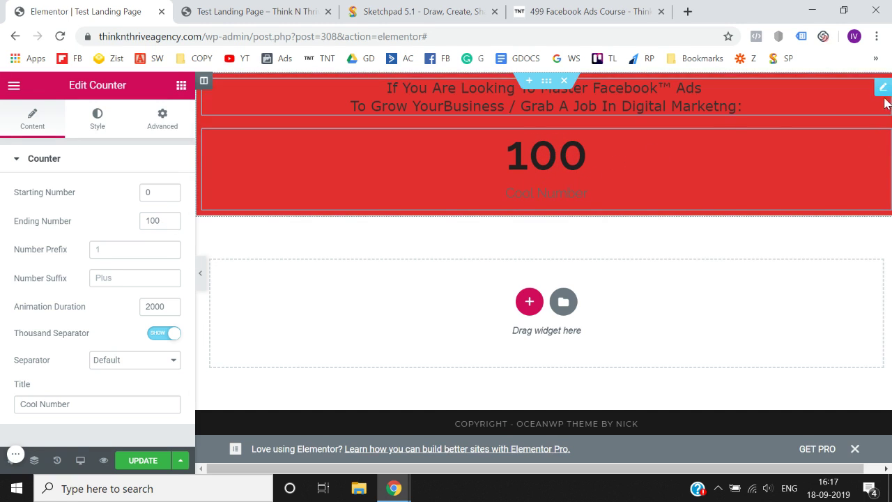
right_click(882, 138)
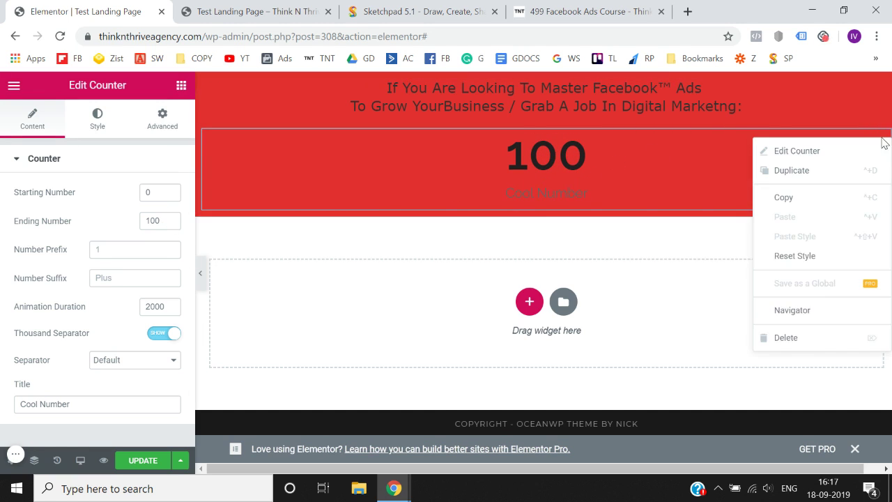
click(821, 337)
Step: Look through the Basic and General widgets available for building the page
scroll(141, 358, down, 4)
scroll(140, 357, up, 5)
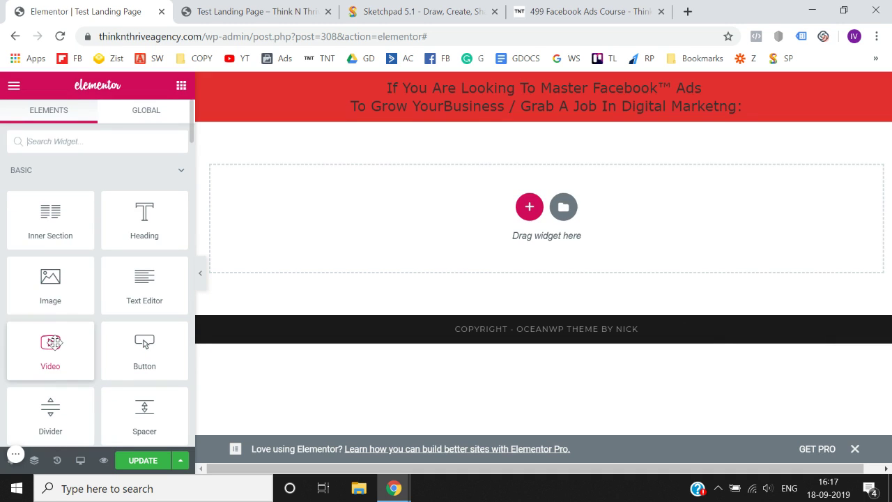
drag(53, 342, 37, 308)
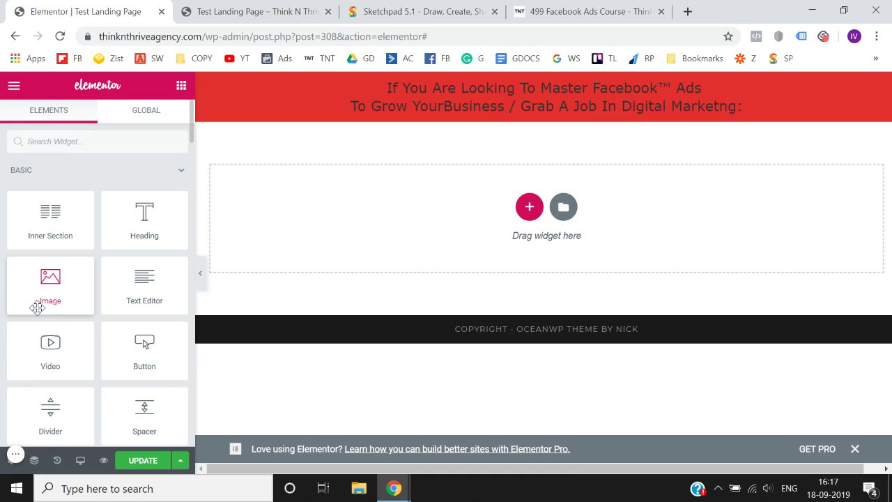
scroll(37, 307, down, 5)
scroll(37, 307, up, 5)
scroll(41, 276, down, 2)
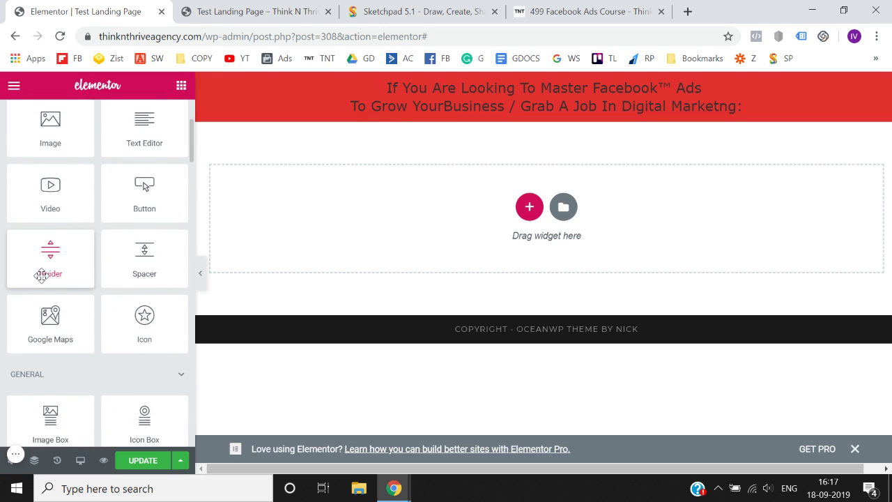
scroll(41, 276, up, 2)
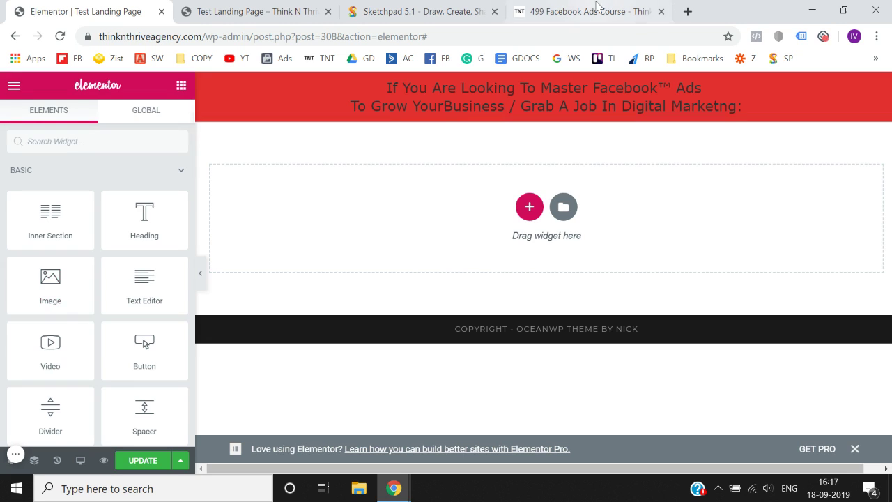
Step: Review the Facebook Ads course page down to its guarantee and enrollment sections, and return to the Elementor widget list
click(213, 10)
click(651, 7)
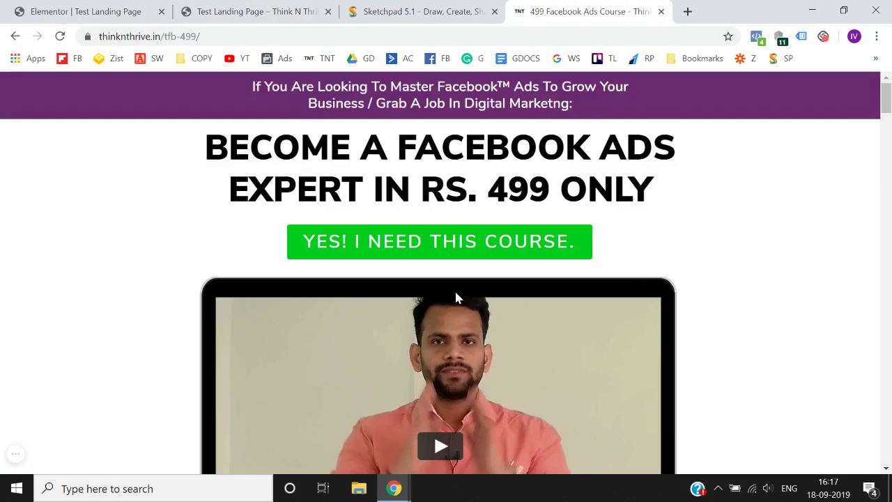
scroll(455, 289, down, 20)
scroll(454, 299, down, 4)
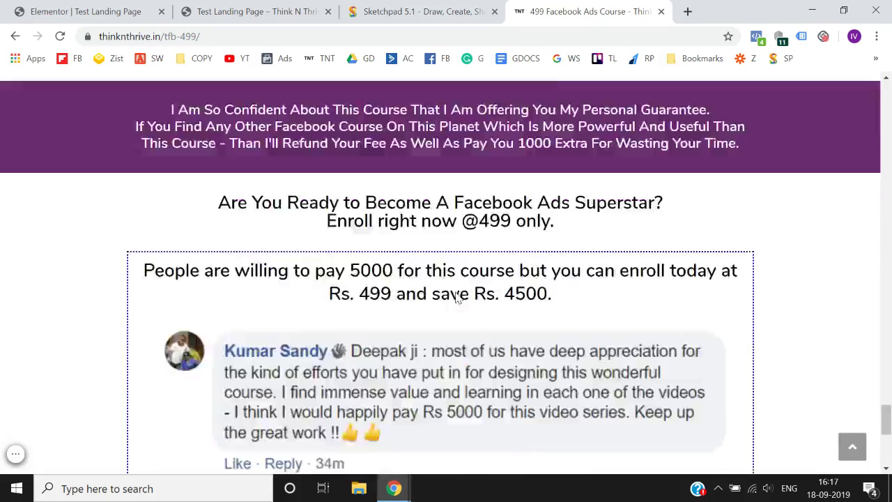
scroll(457, 298, up, 20)
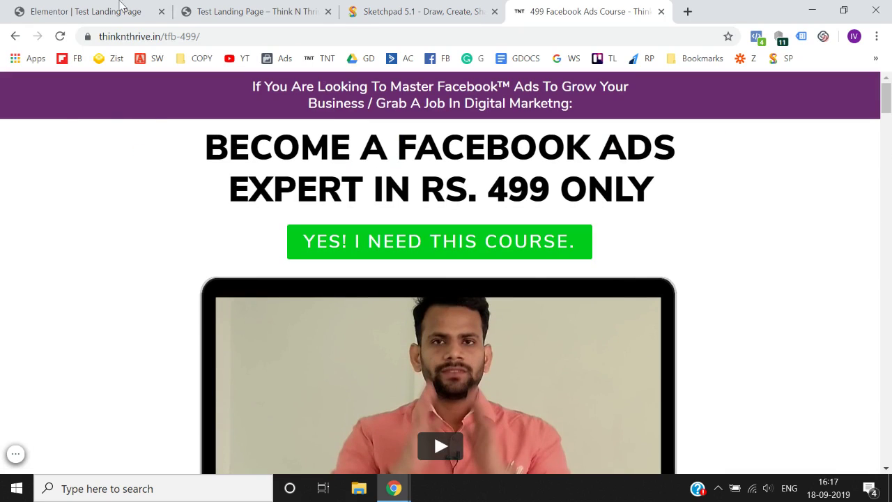
click(95, 8)
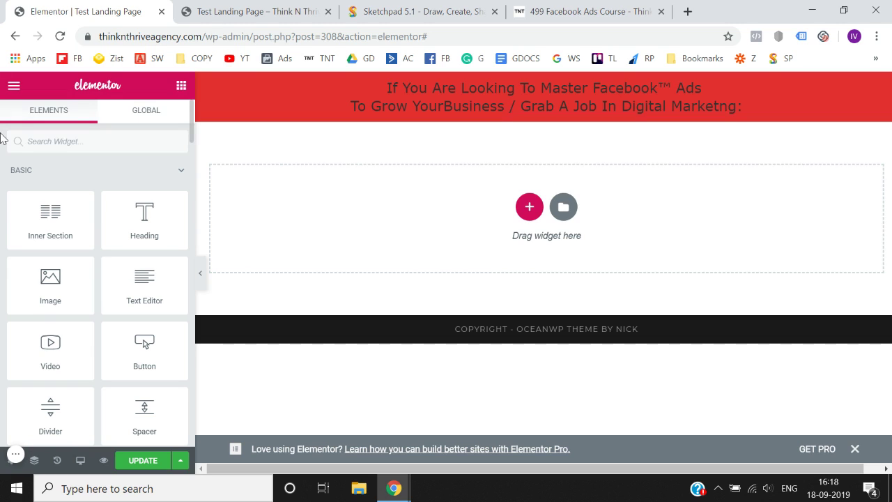
scroll(23, 282, down, 3)
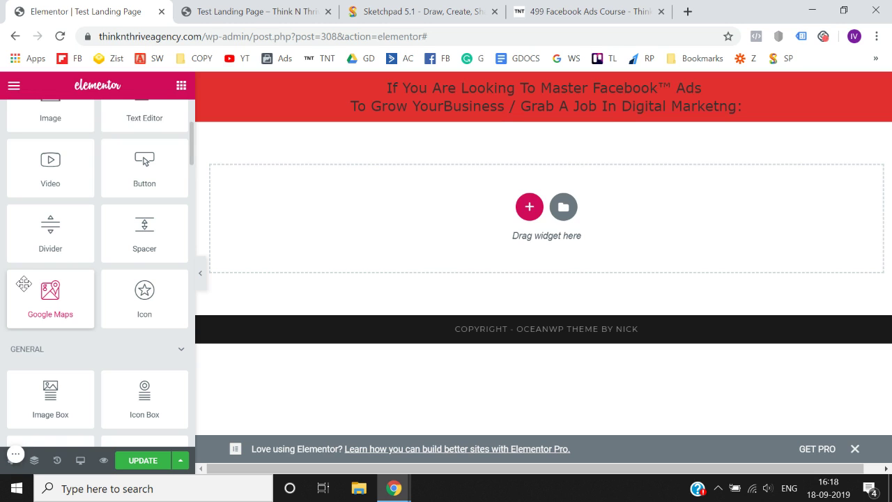
scroll(24, 282, up, 3)
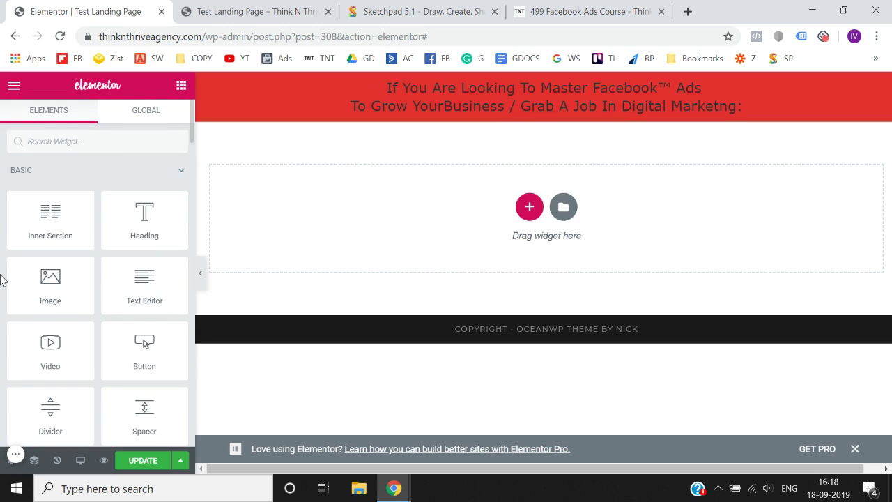
Step: Examine the course page's headline, video, course benefits and testimonial sections as a layout reference, and return to the Elementor editor
click(529, 11)
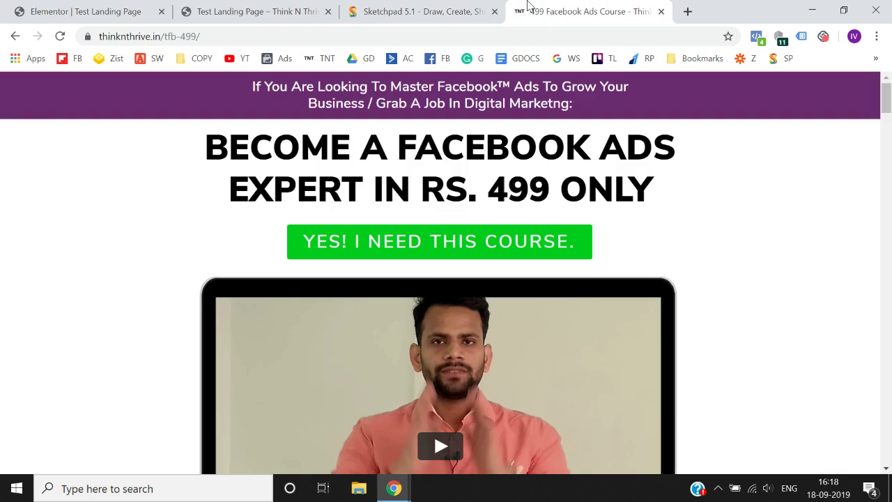
scroll(117, 255, down, 15)
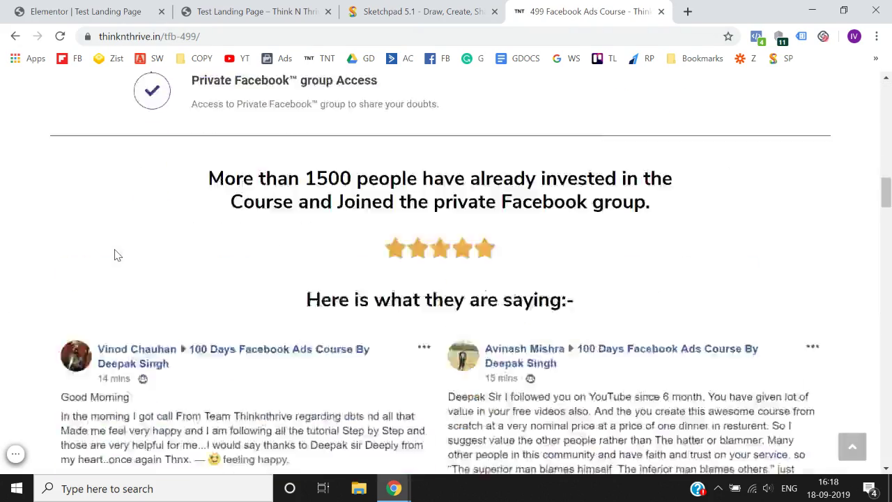
scroll(117, 255, up, 15)
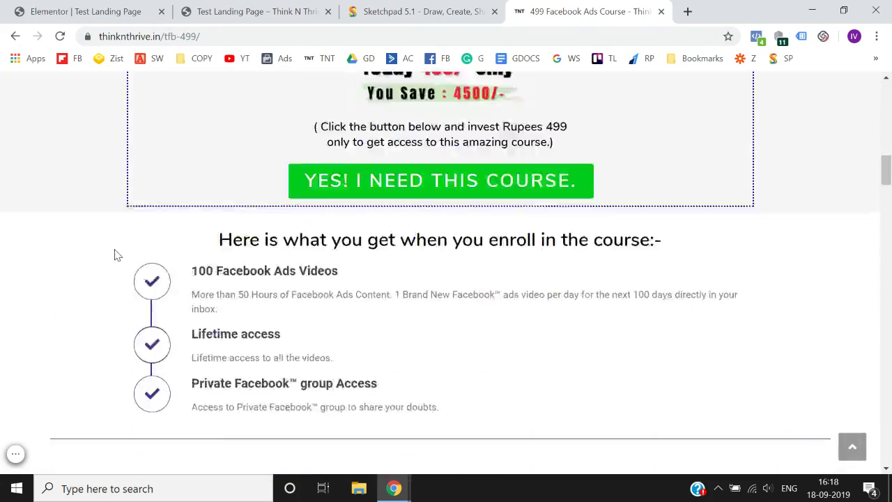
scroll(117, 256, down, 6)
scroll(117, 255, down, 5)
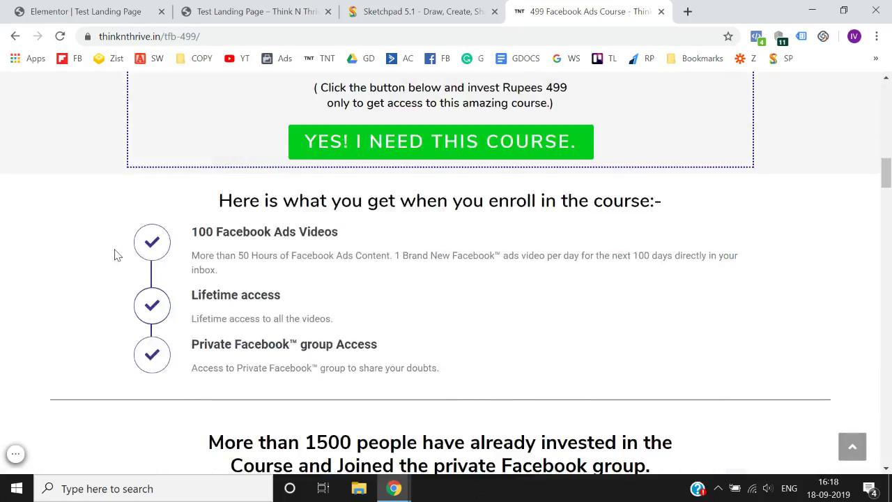
scroll(117, 255, up, 11)
scroll(117, 255, up, 1)
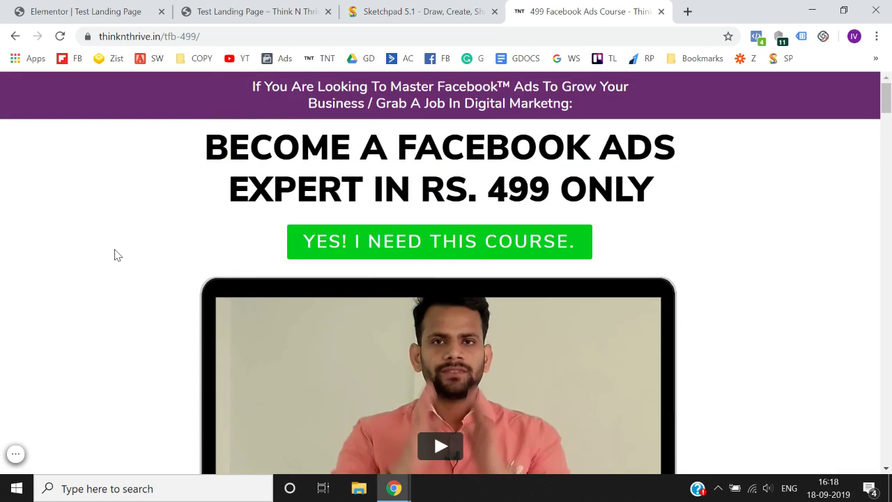
scroll(117, 255, down, 5)
scroll(118, 255, up, 5)
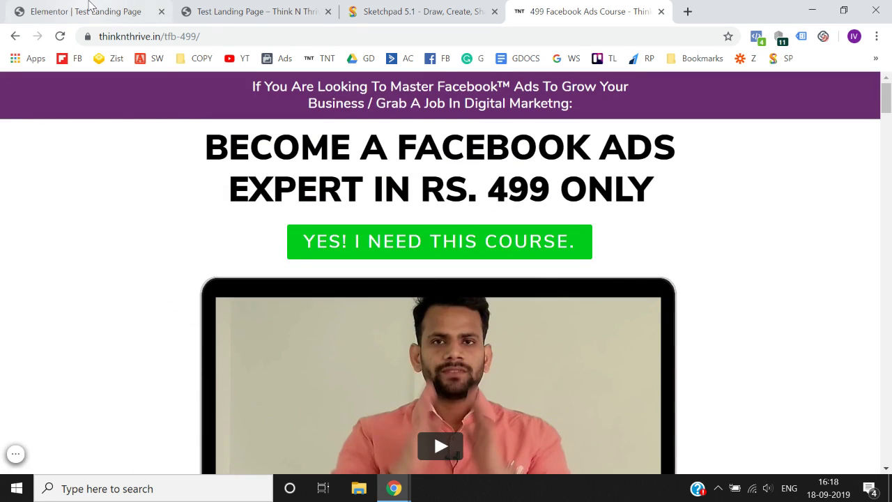
click(84, 11)
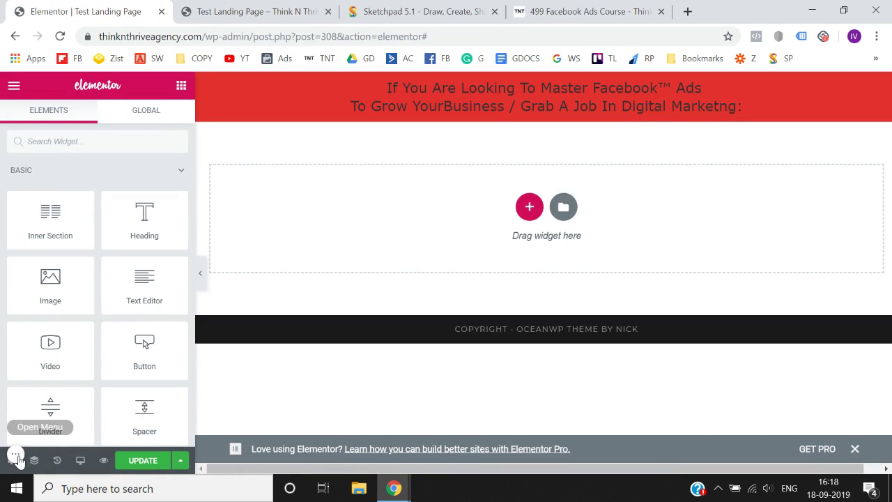